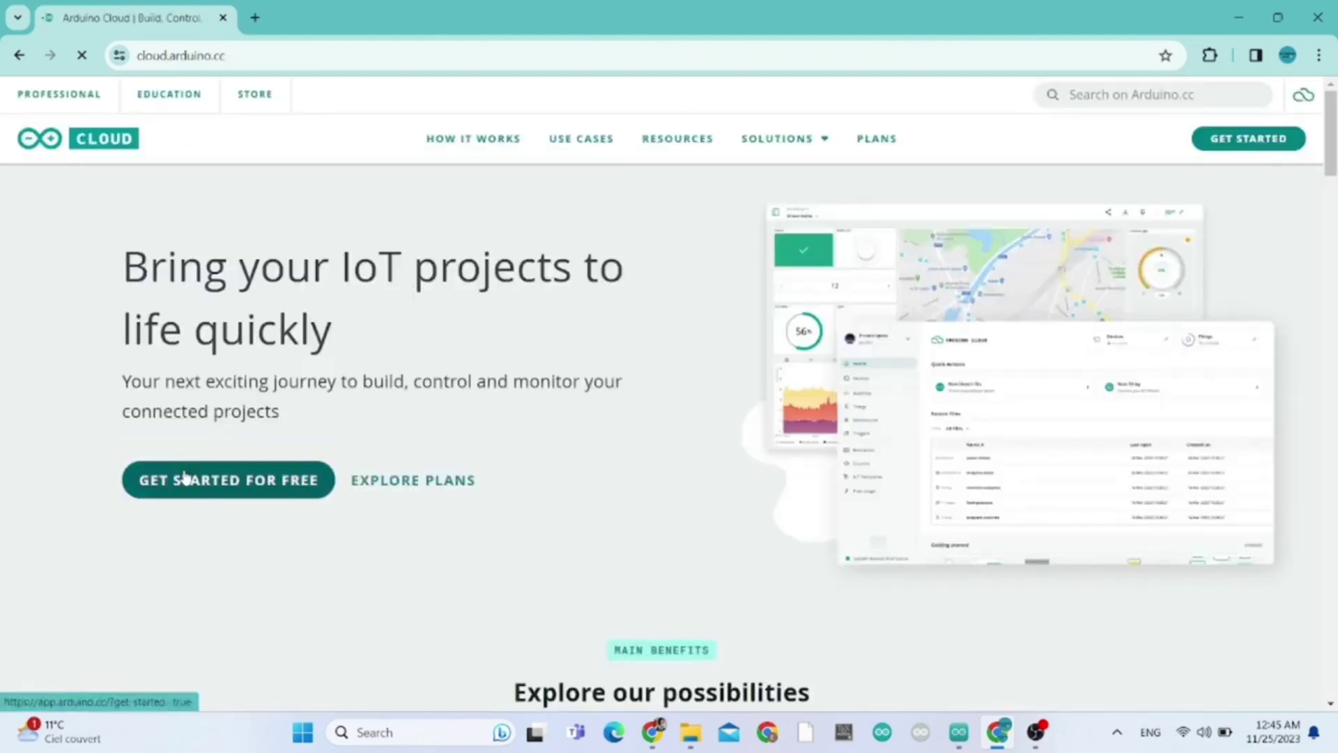
# Step: Enter Arduino Cloud, dismiss the getting-started guide, and create a new Thing
pyautogui.click(185, 478)
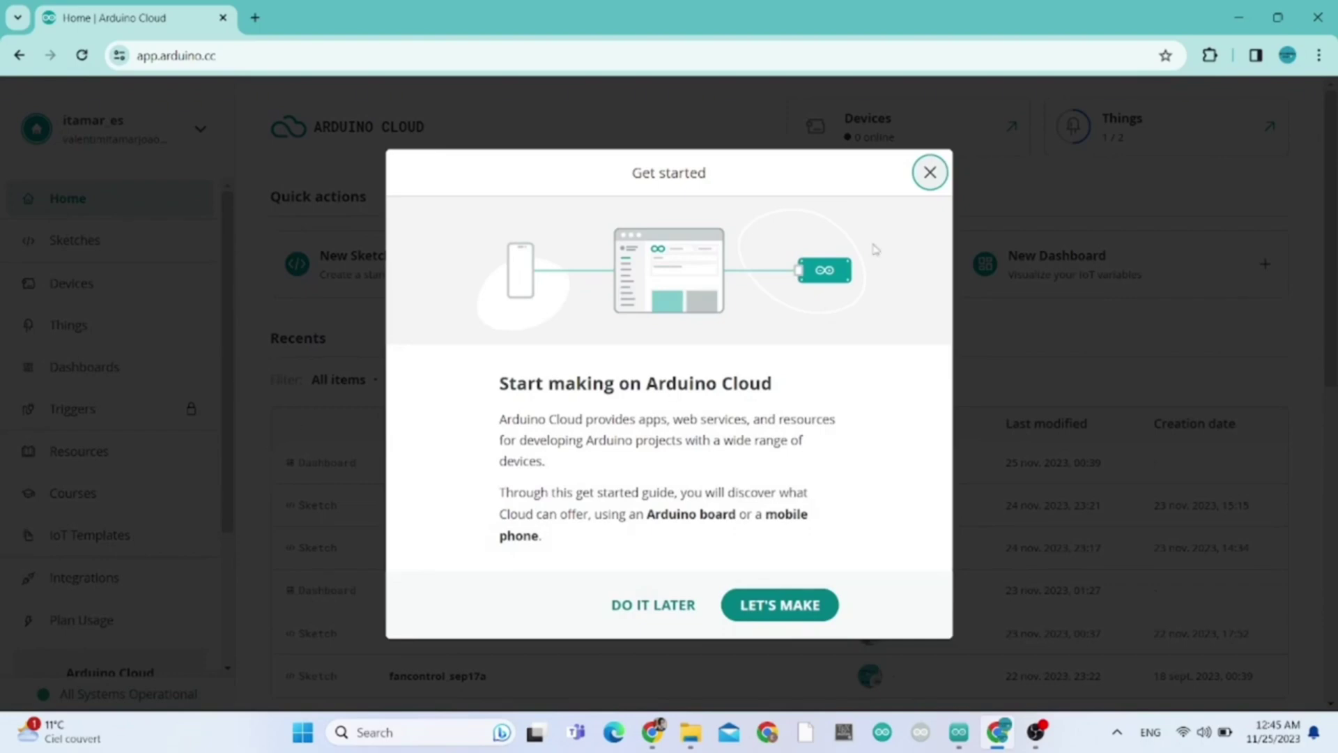
pyautogui.click(931, 172)
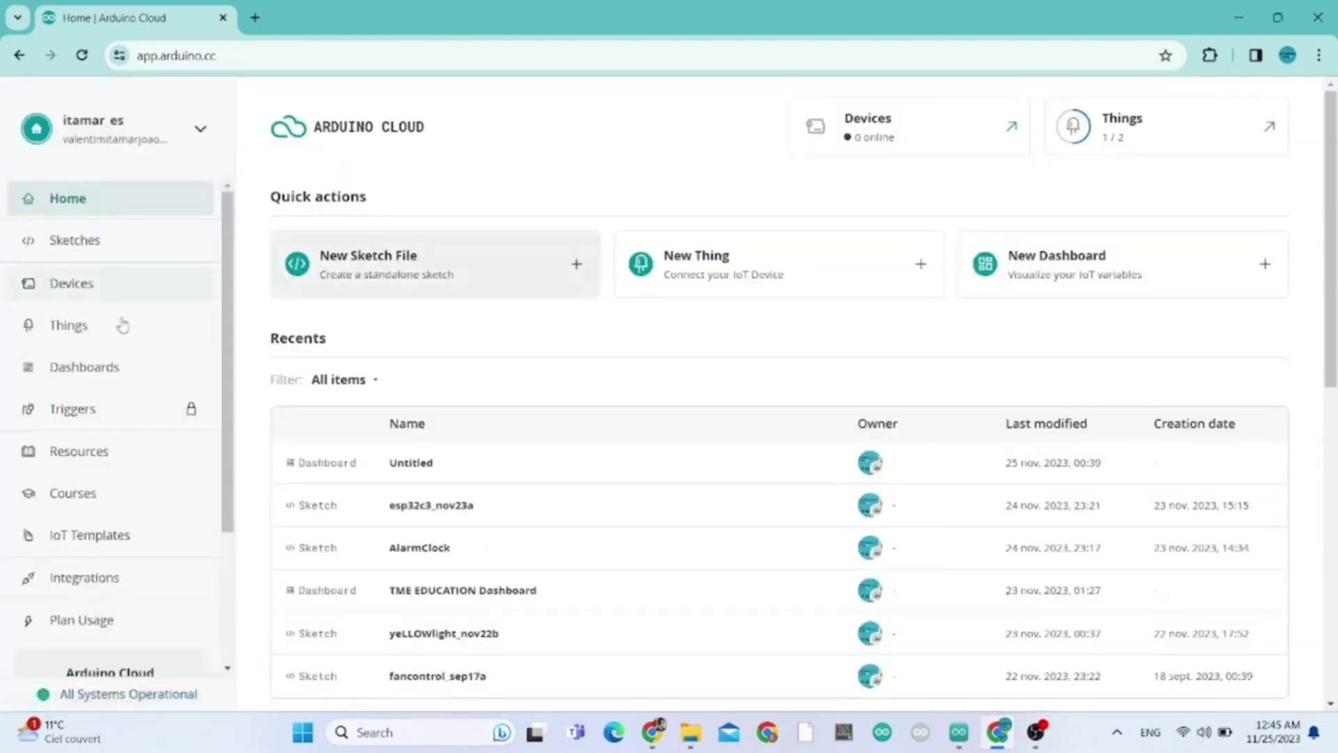
pyautogui.click(95, 324)
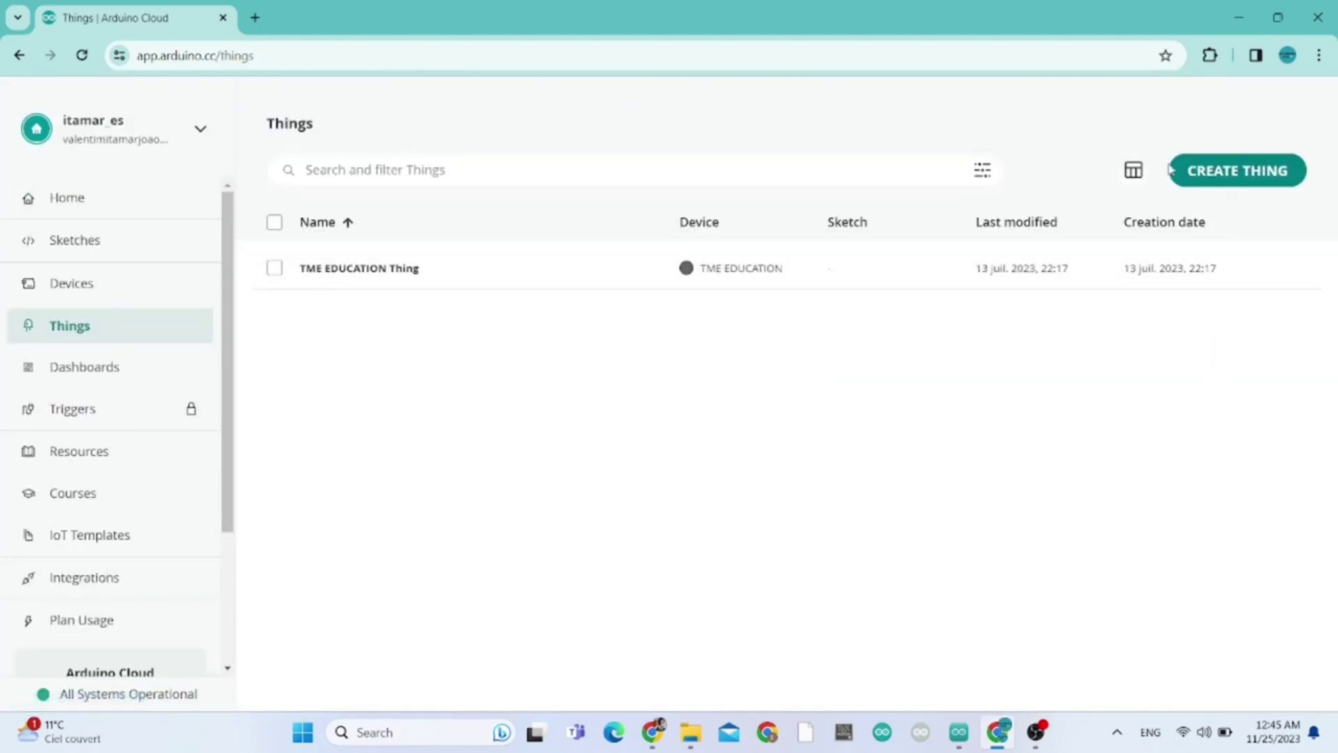
pyautogui.click(1218, 175)
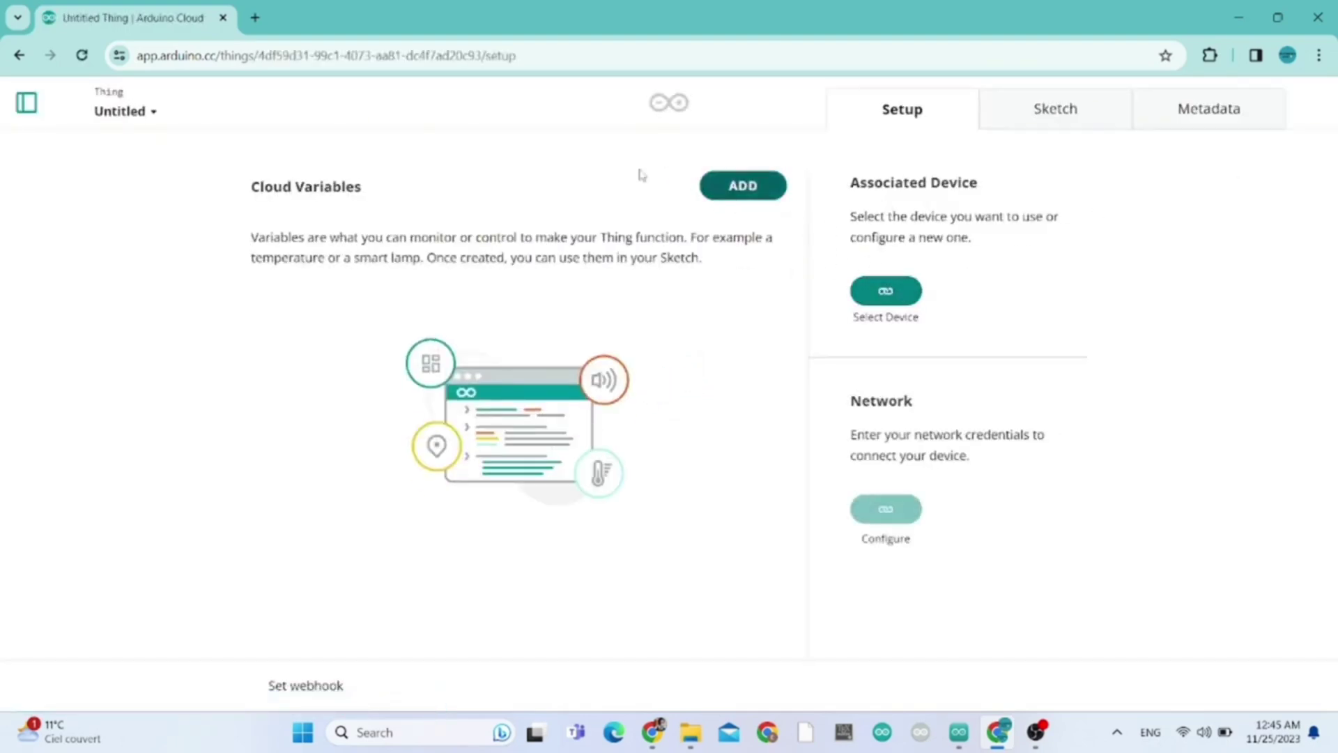
# Step: Rename the untitled Thing as "Iot Solenoid Door Lock"
pyautogui.click(139, 118)
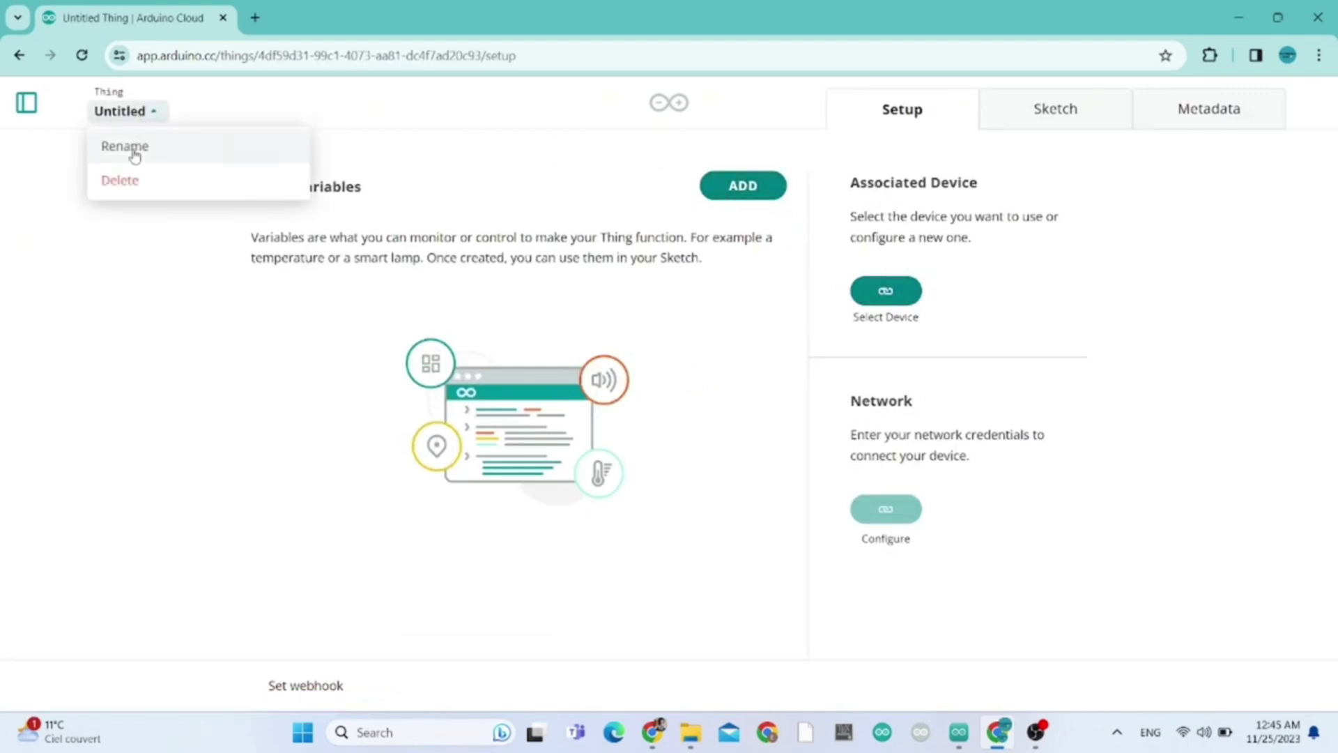
pyautogui.click(133, 148)
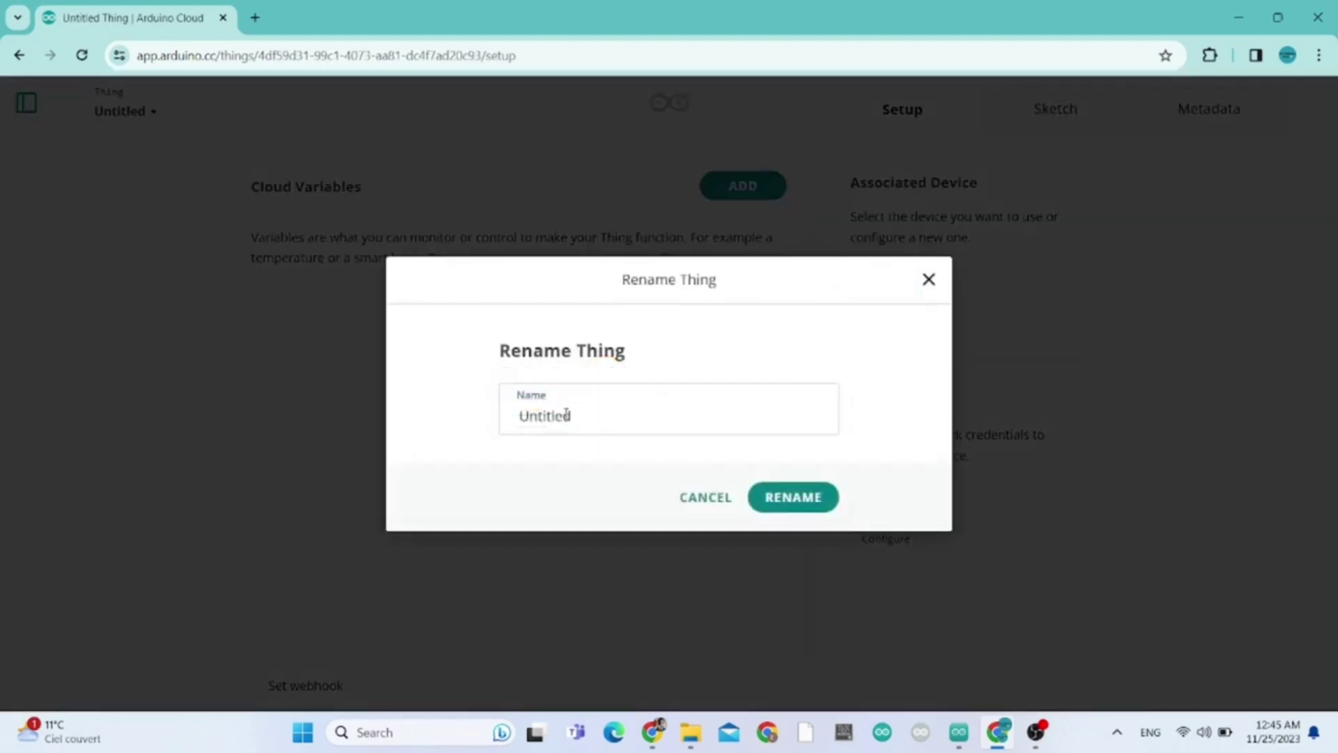
pyautogui.doubleClick(566, 414)
pyautogui.press('capslock')
pyautogui.write('I')
pyautogui.press('capslock')
pyautogui.write('o')
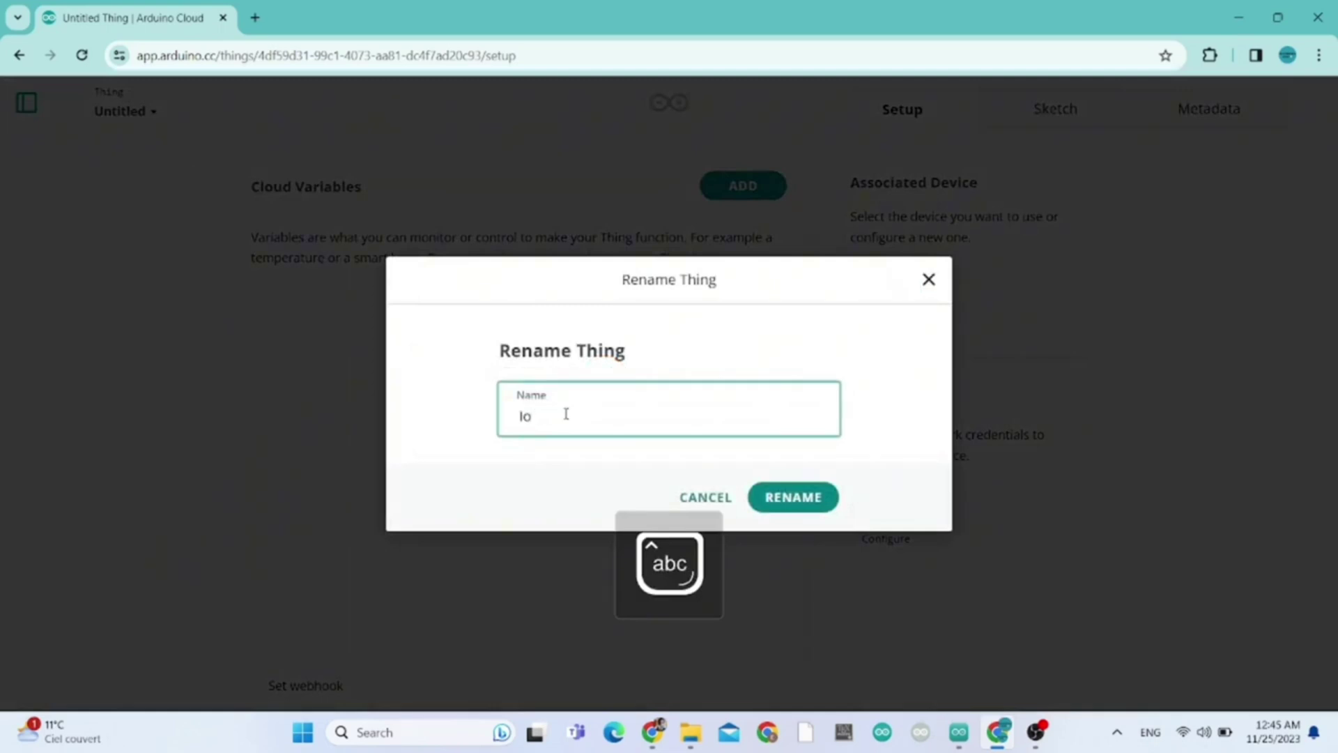
pyautogui.write('t')
pyautogui.press('capslock')
pyautogui.write('D')
pyautogui.press('capslock')
pyautogui.press('BackSpace')
pyautogui.press('capslock')
pyautogui.write('D')
pyautogui.press('capslock')
pyautogui.write('oor')
pyautogui.press('BackSpace')
pyautogui.press('BackSpace')
pyautogui.press('BackSpace')
pyautogui.press('BackSpace')
pyautogui.press('capslock')
pyautogui.write('S')
pyautogui.press('capslock')
pyautogui.write('oldnoid')
pyautogui.press('capslock')
pyautogui.write('D')
pyautogui.press('capslock')
pyautogui.write('oo')
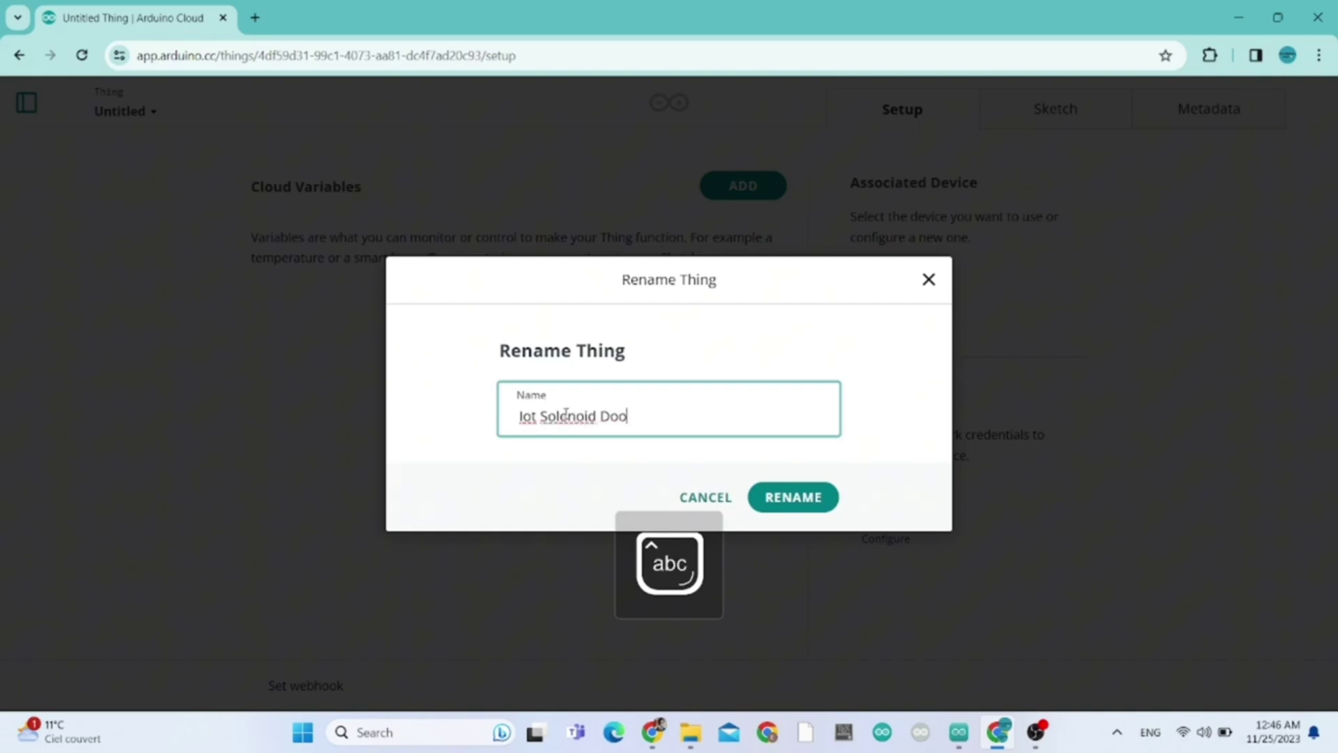
pyautogui.write('r')
pyautogui.press('capslock')
pyautogui.write('L')
pyautogui.press('capslock')
pyautogui.write('ock')
pyautogui.click(771, 494)
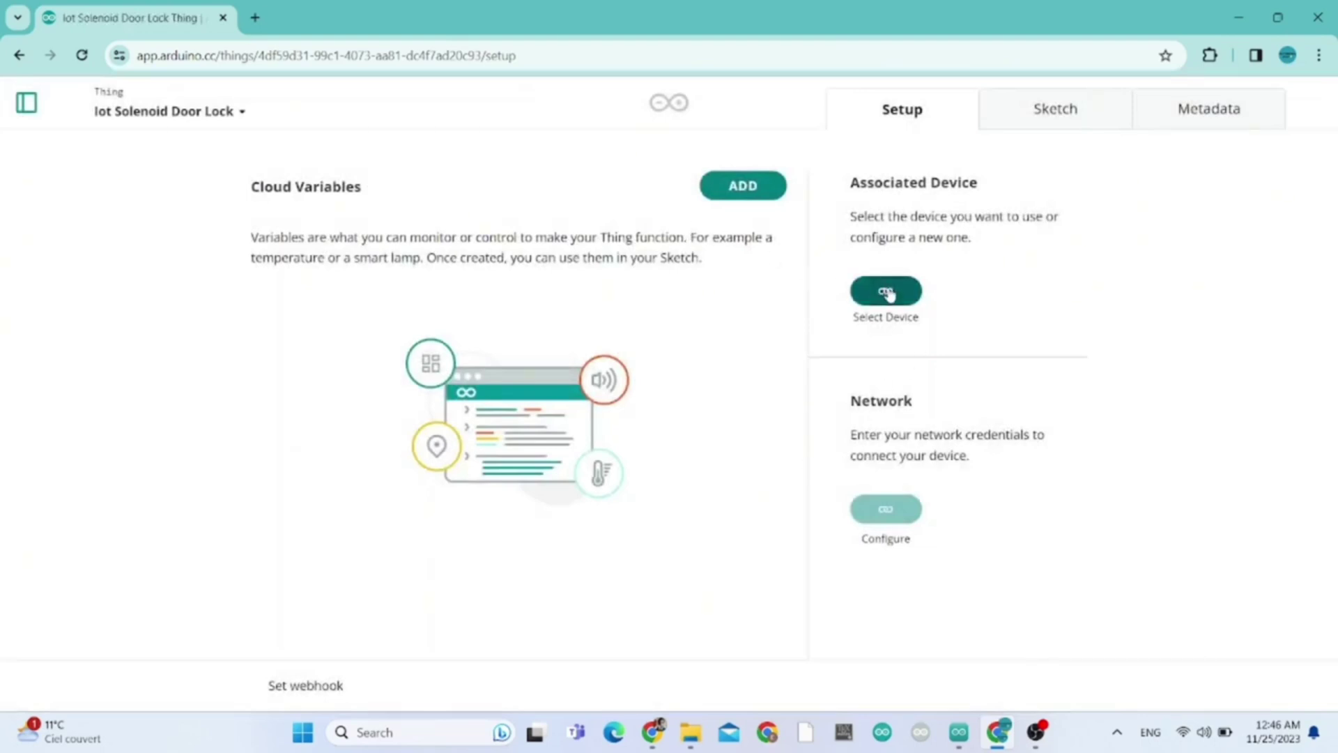
# Step: Add a Boolean cloud variable named doorState to the Thing, keeping its Read & Write permission
pyautogui.click(732, 185)
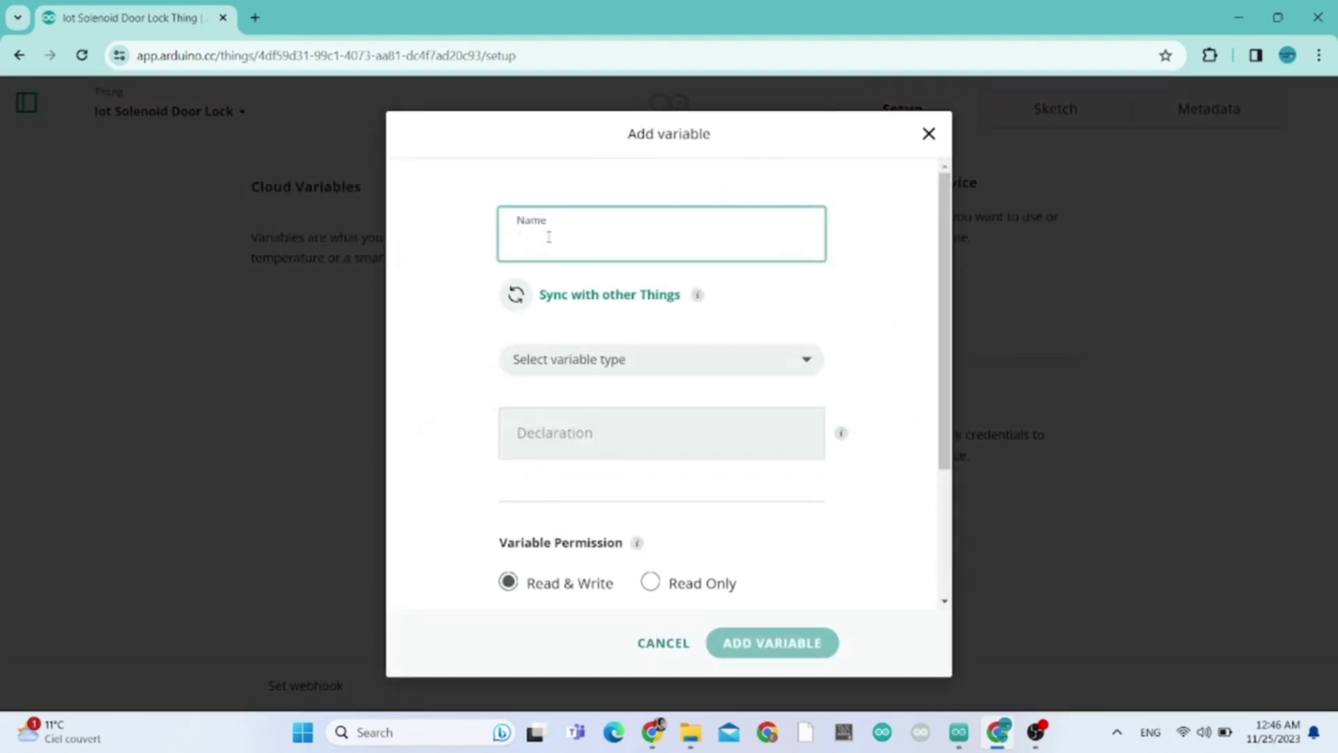
pyautogui.write('door')
pyautogui.press('capslock')
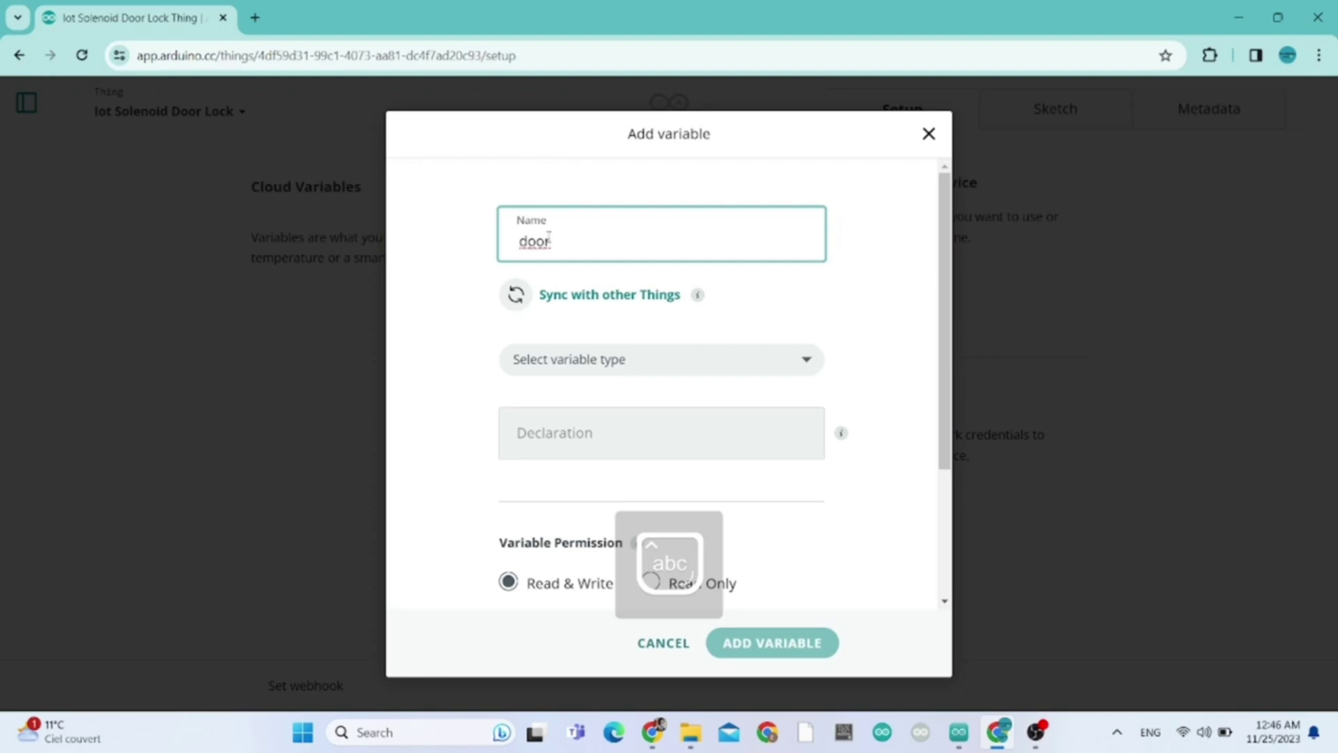
pyautogui.write('State')
pyautogui.click(649, 373)
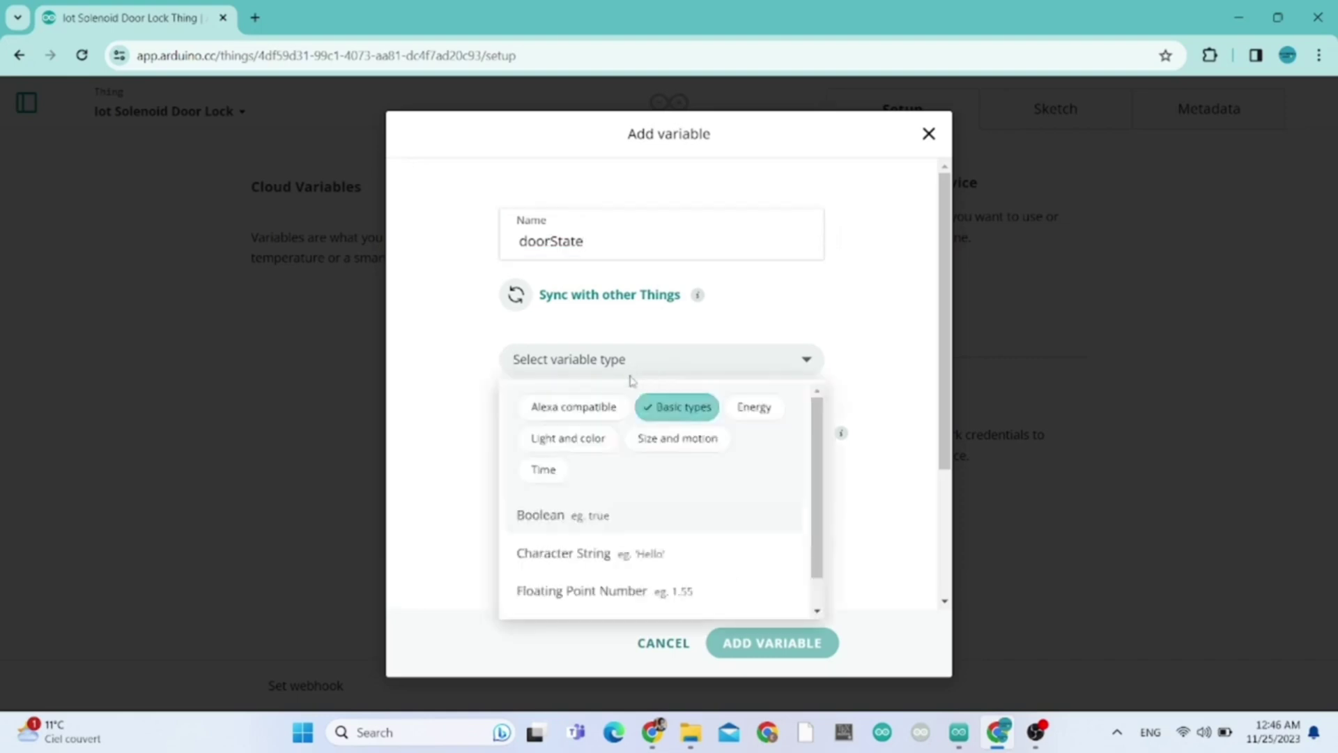
pyautogui.click(644, 519)
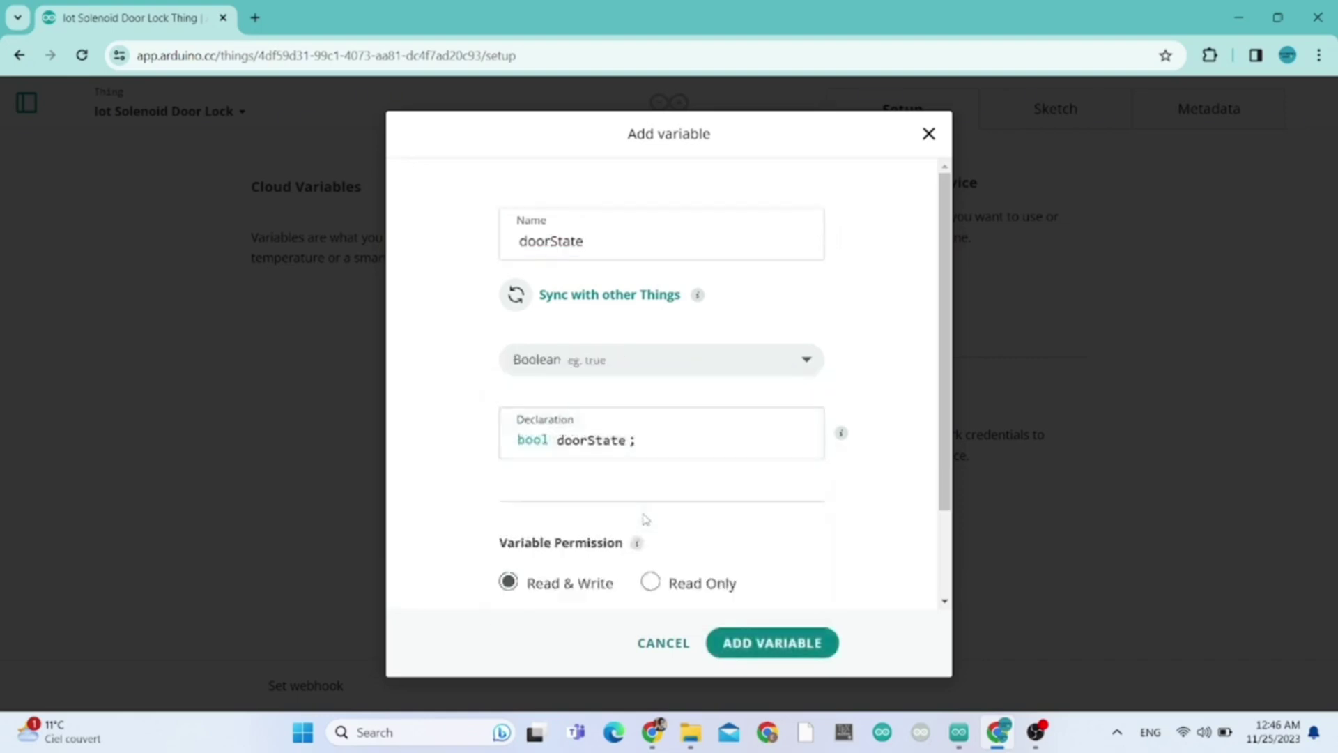
pyautogui.click(754, 643)
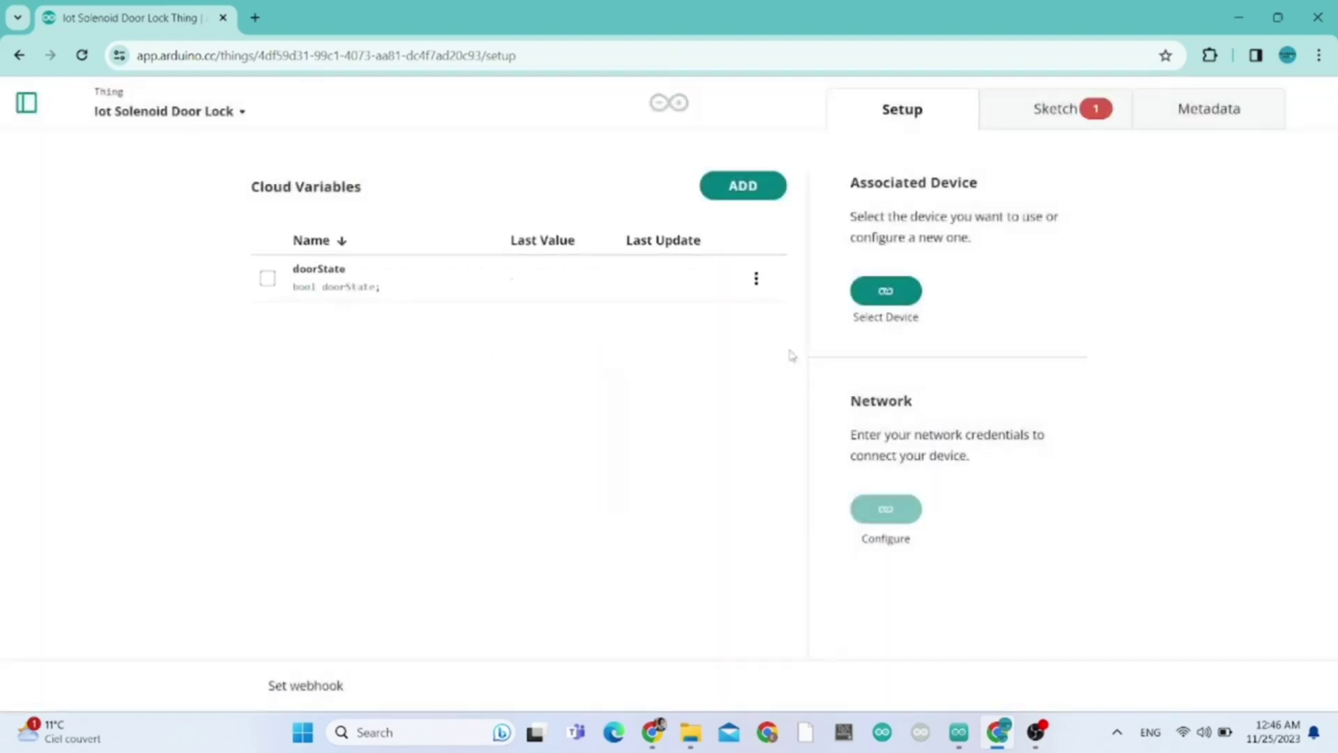
# Step: Set up a new associated device as an Arduino board and start configuring the detected Arduino UNO R4 WiFi
pyautogui.click(889, 290)
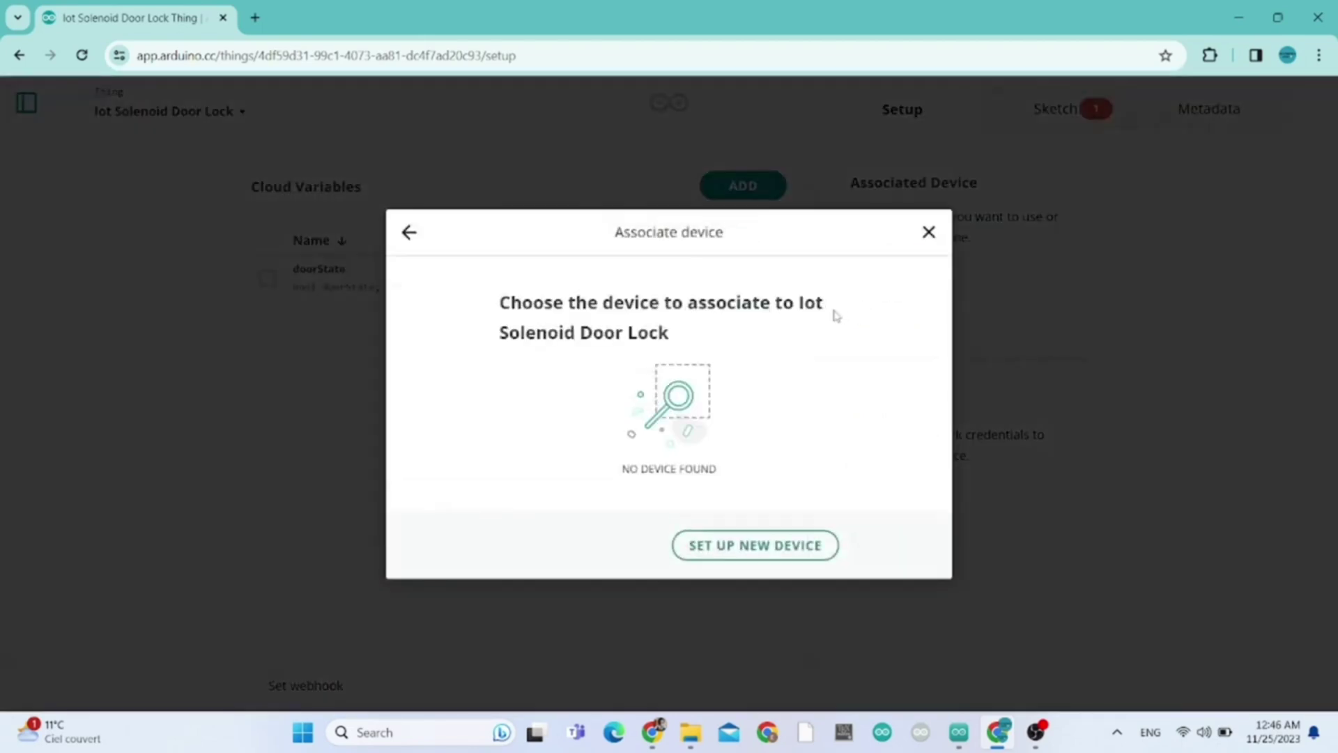
pyautogui.click(727, 544)
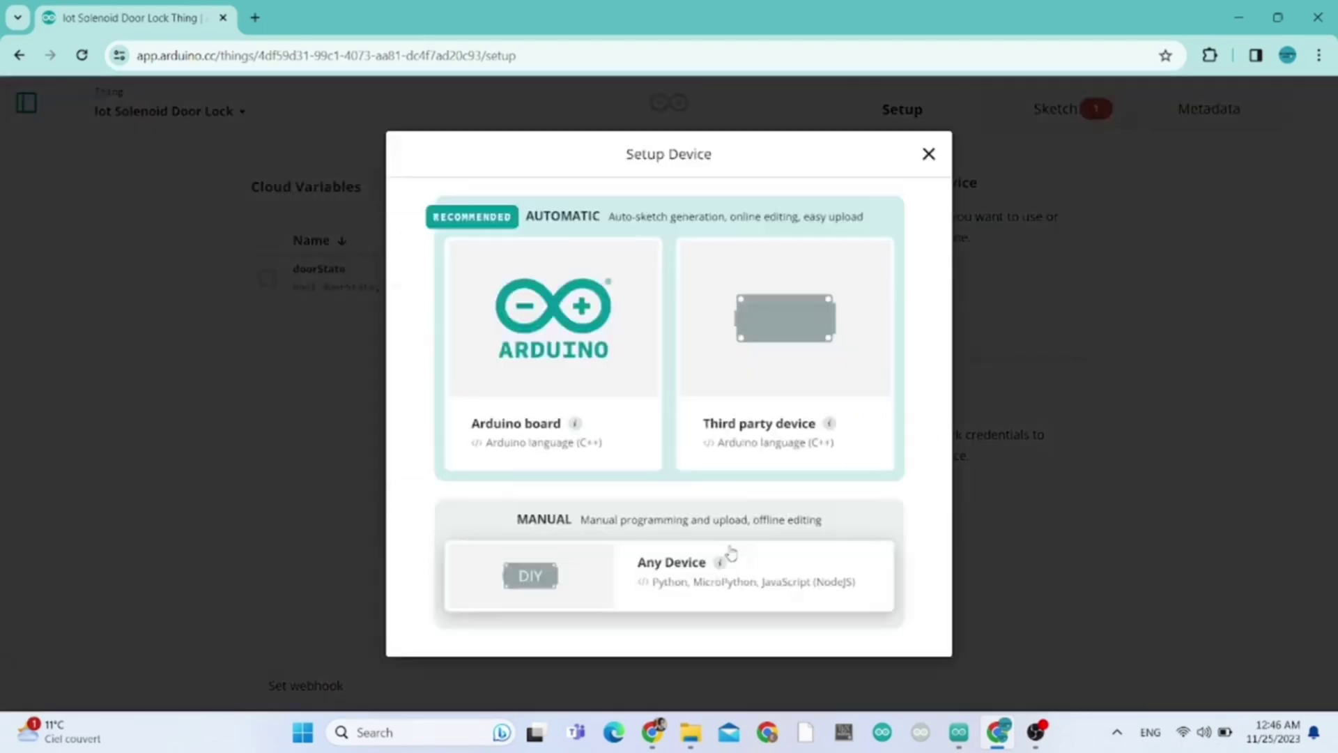
pyautogui.click(614, 362)
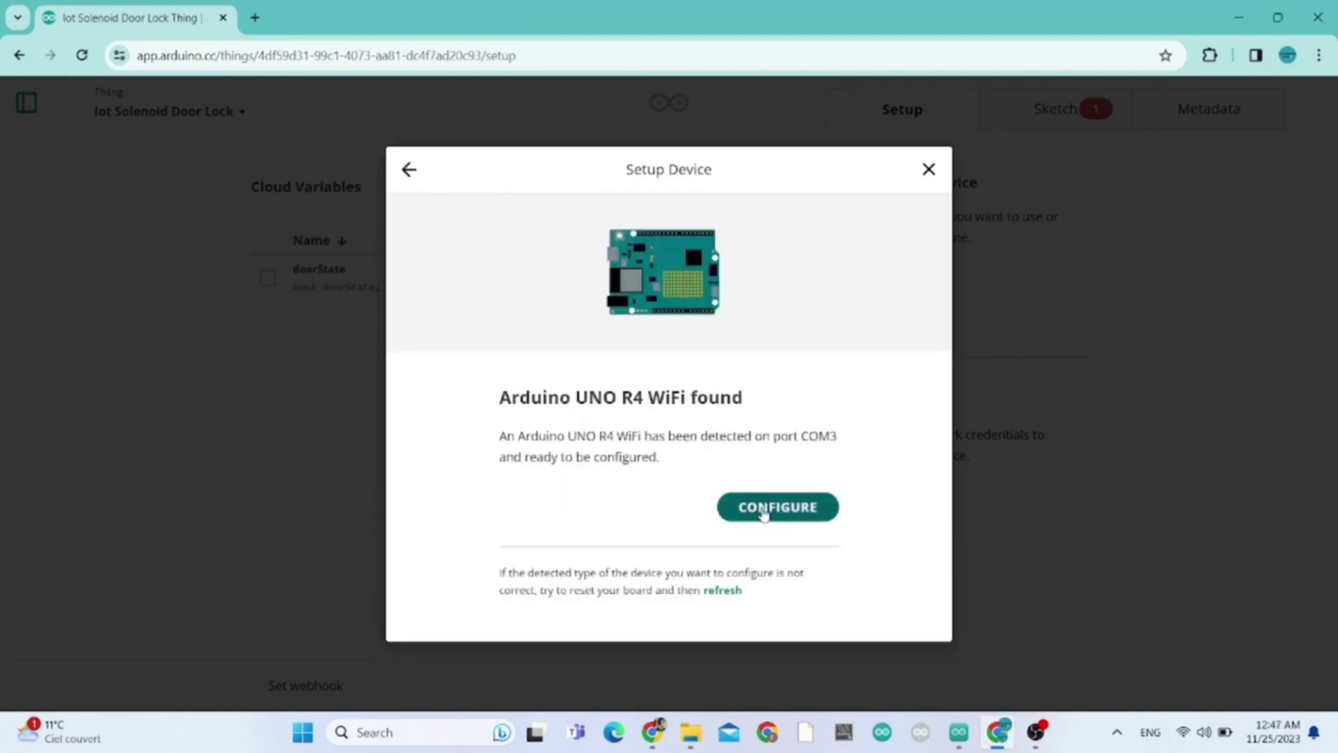
pyautogui.click(764, 512)
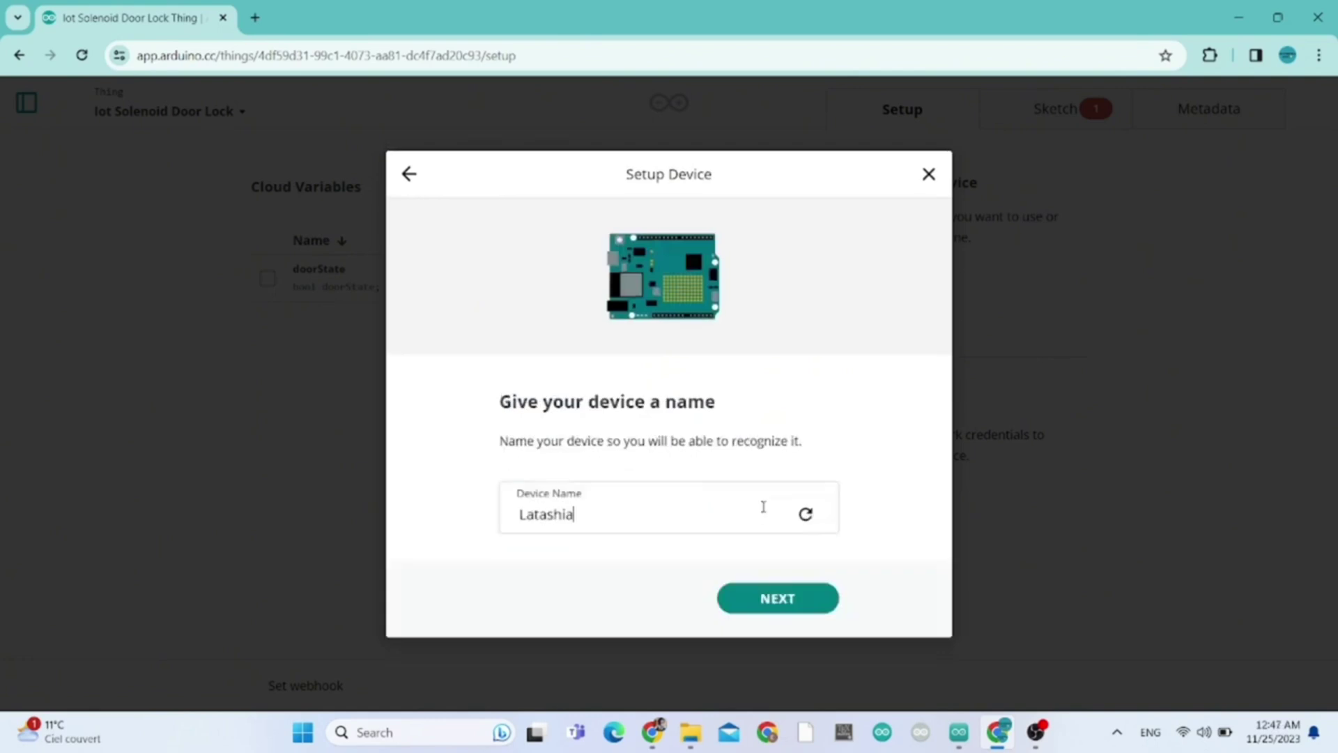
# Step: Name the device "Uno R4 Wifi" and proceed with its setup
pyautogui.moveTo(519, 514); pyautogui.dragTo(572, 514)
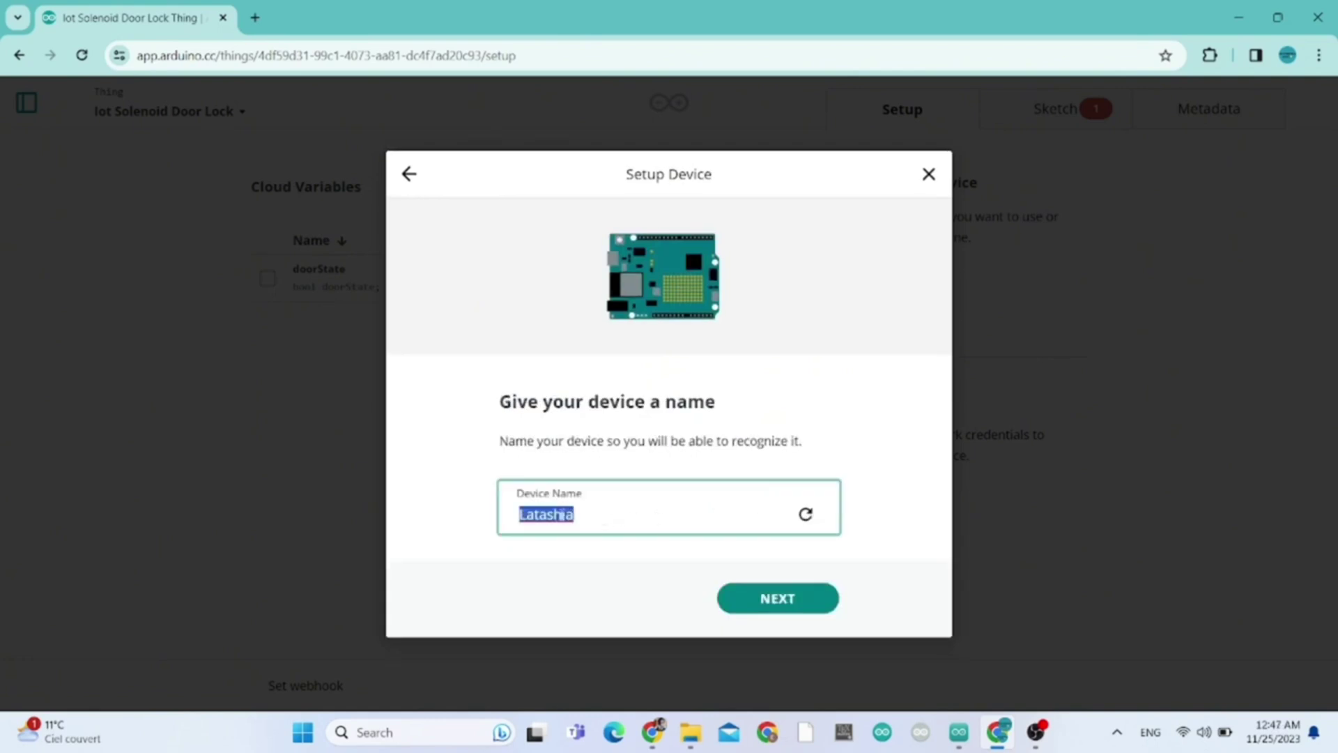
pyautogui.write('Uno')
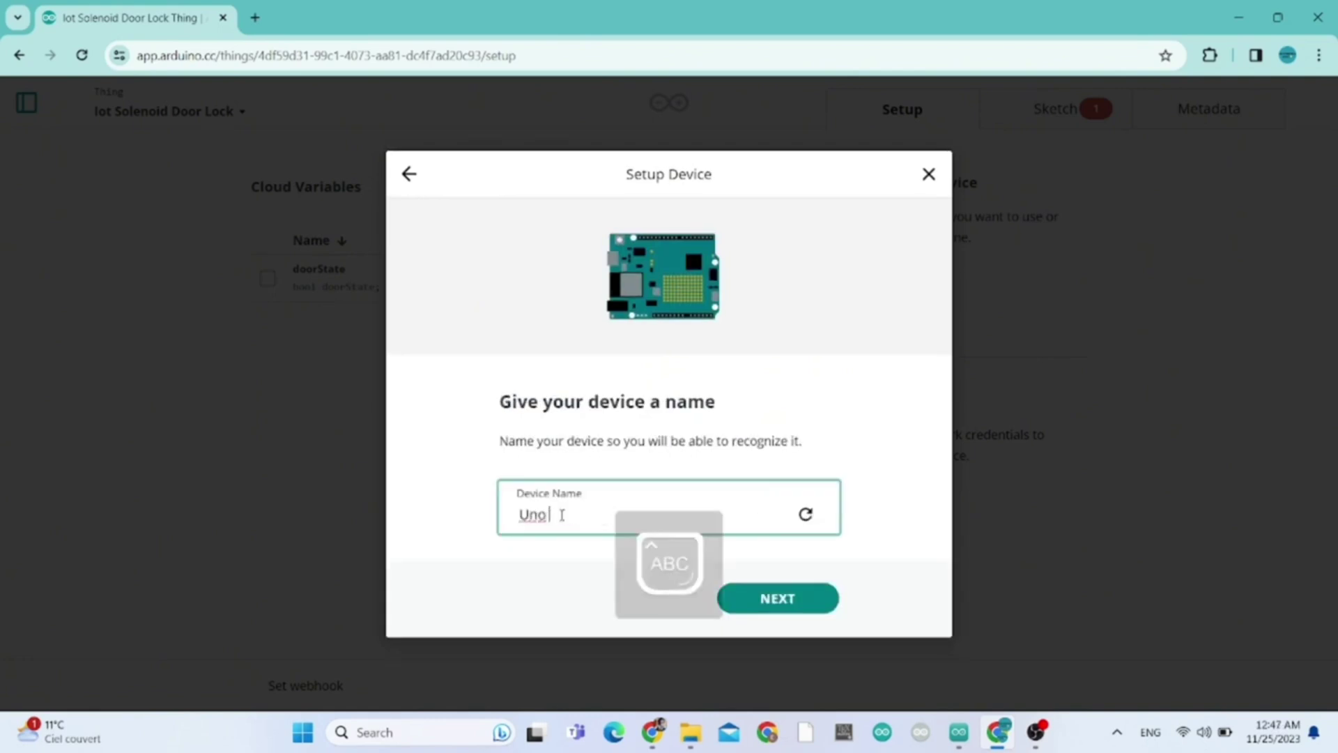
pyautogui.write(' R4 Wifi')
pyautogui.click(778, 598)
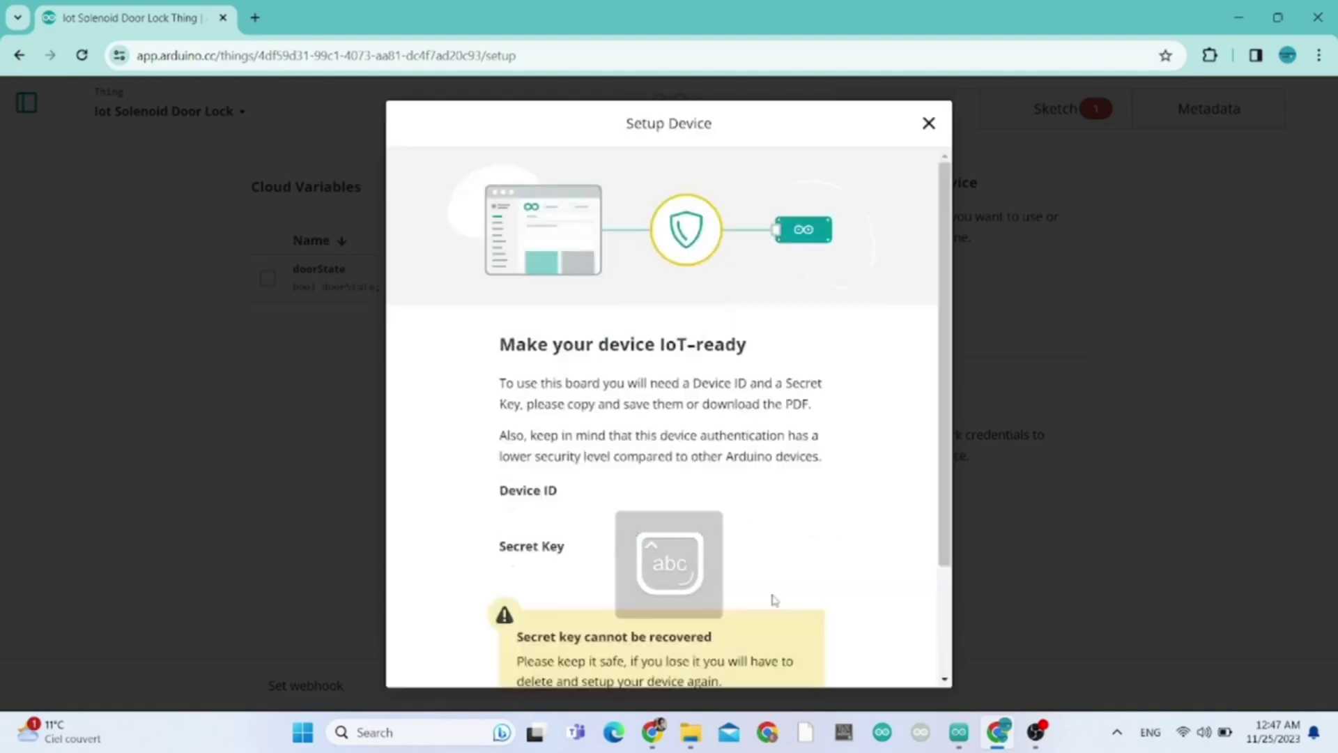
# Step: Copy the Device ID and Secret Key, acknowledge that they are saved, and complete the board's setup
pyautogui.click(907, 506)
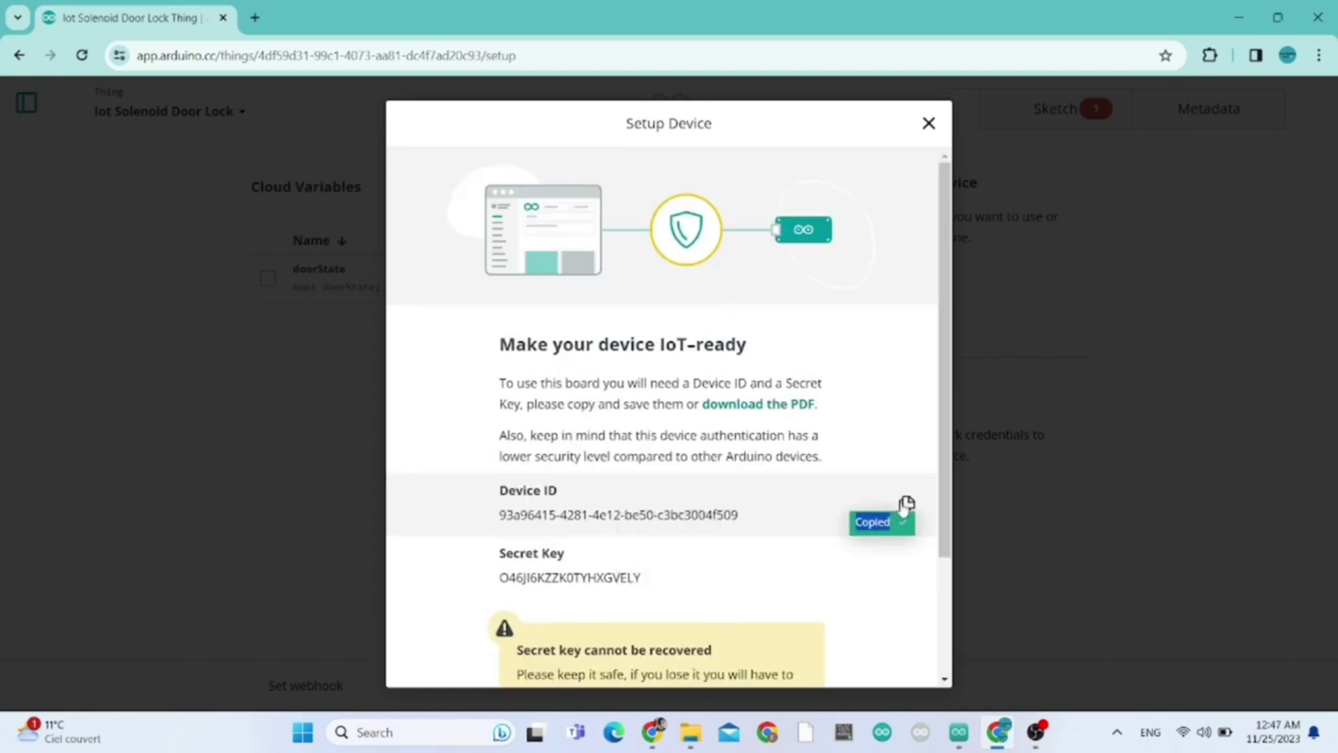
pyautogui.scroll(-1, 942, 531)
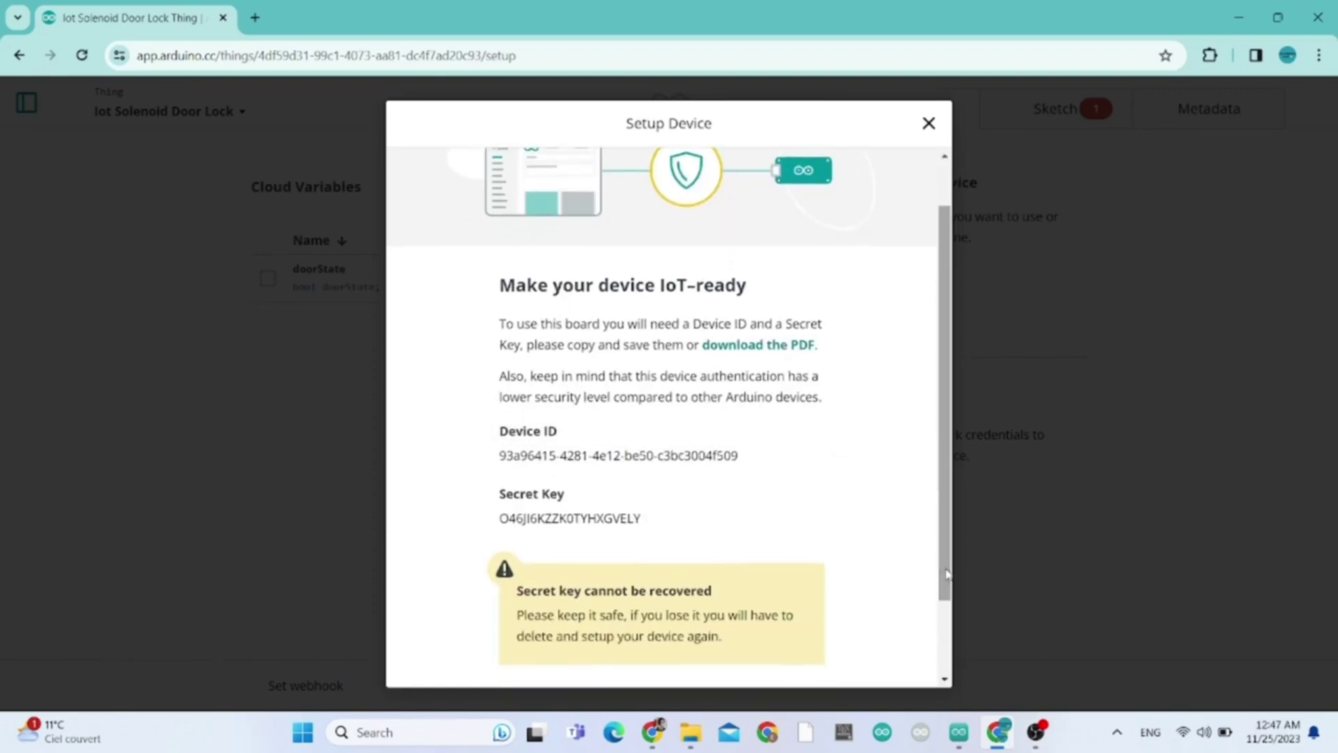
pyautogui.click(909, 512)
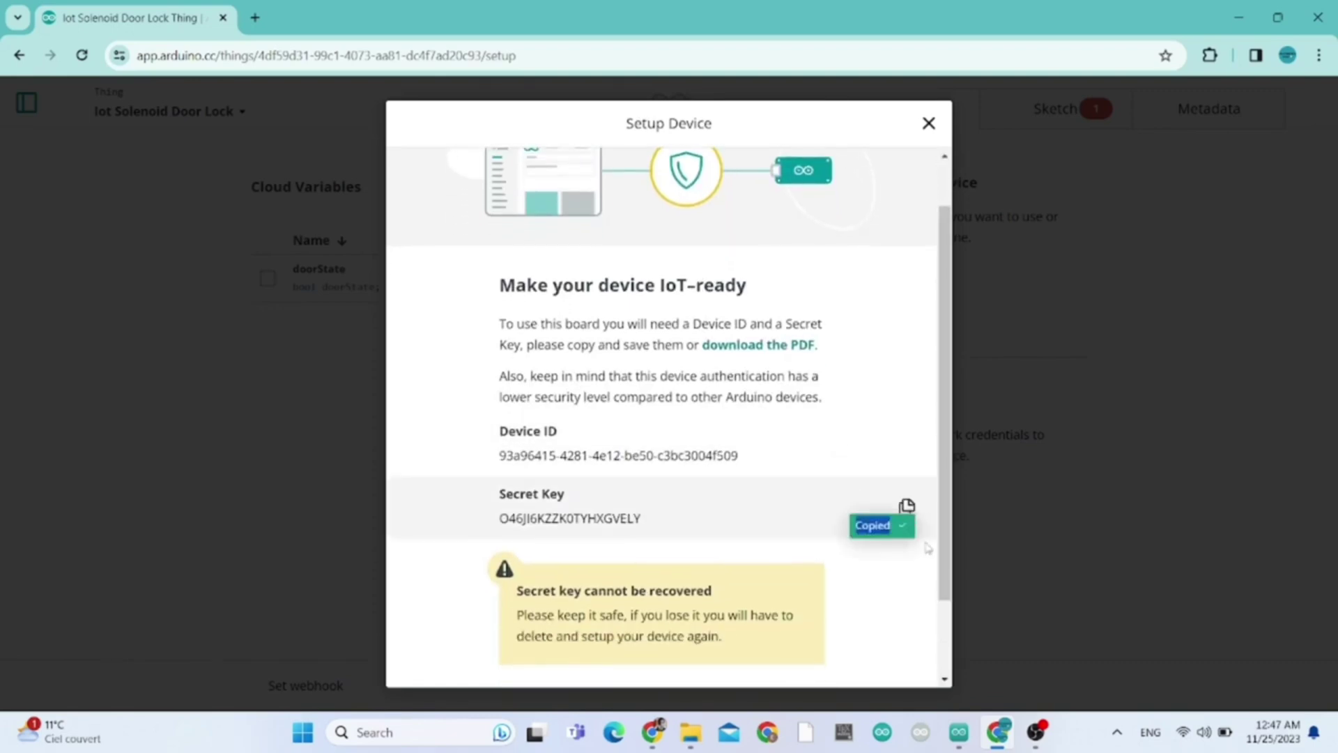
pyautogui.scroll(-1, 946, 620)
pyautogui.scroll(-2, 946, 620)
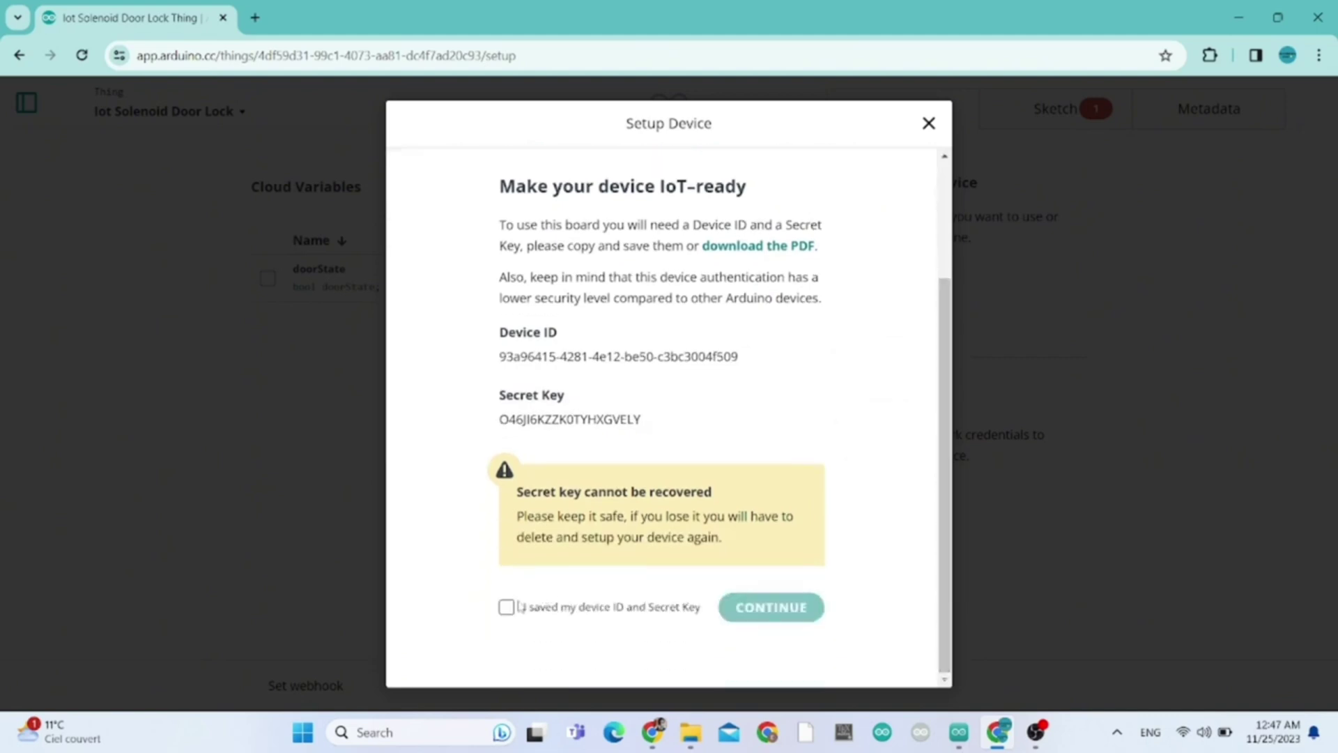
pyautogui.click(507, 607)
pyautogui.click(759, 608)
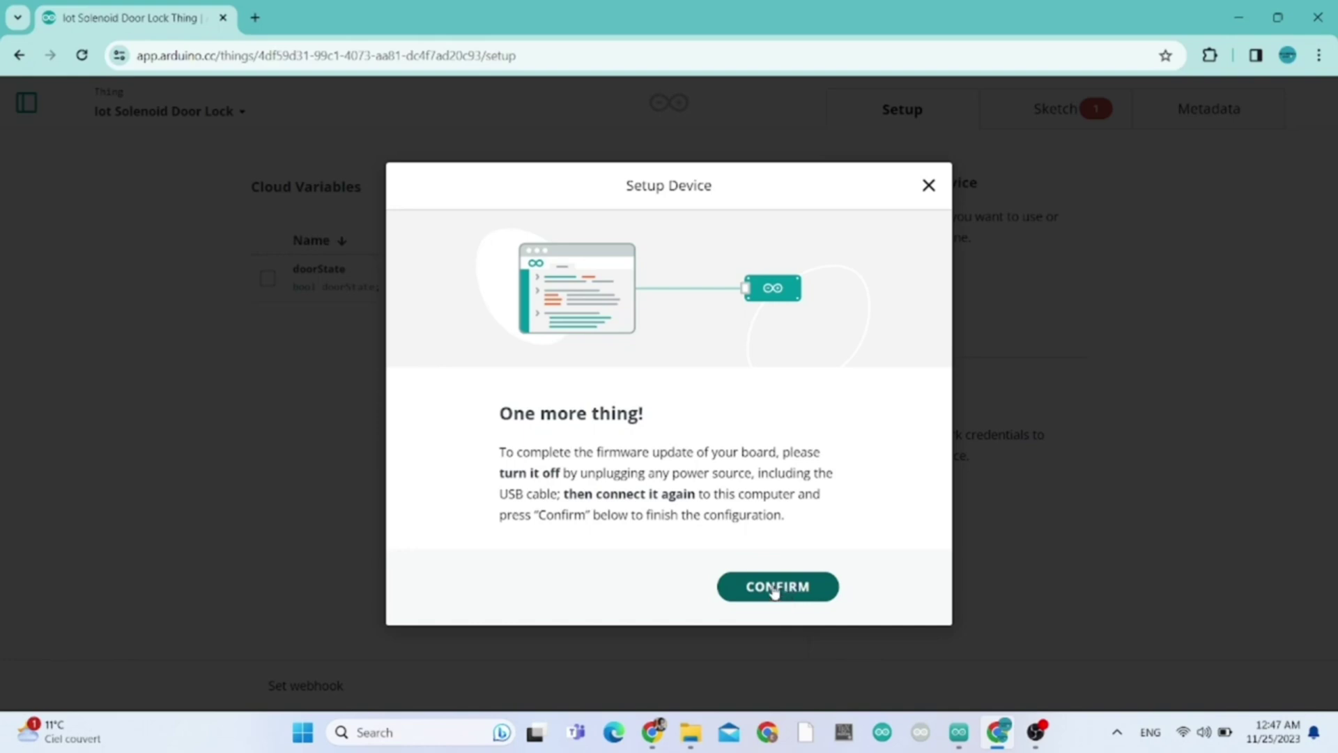
pyautogui.click(774, 589)
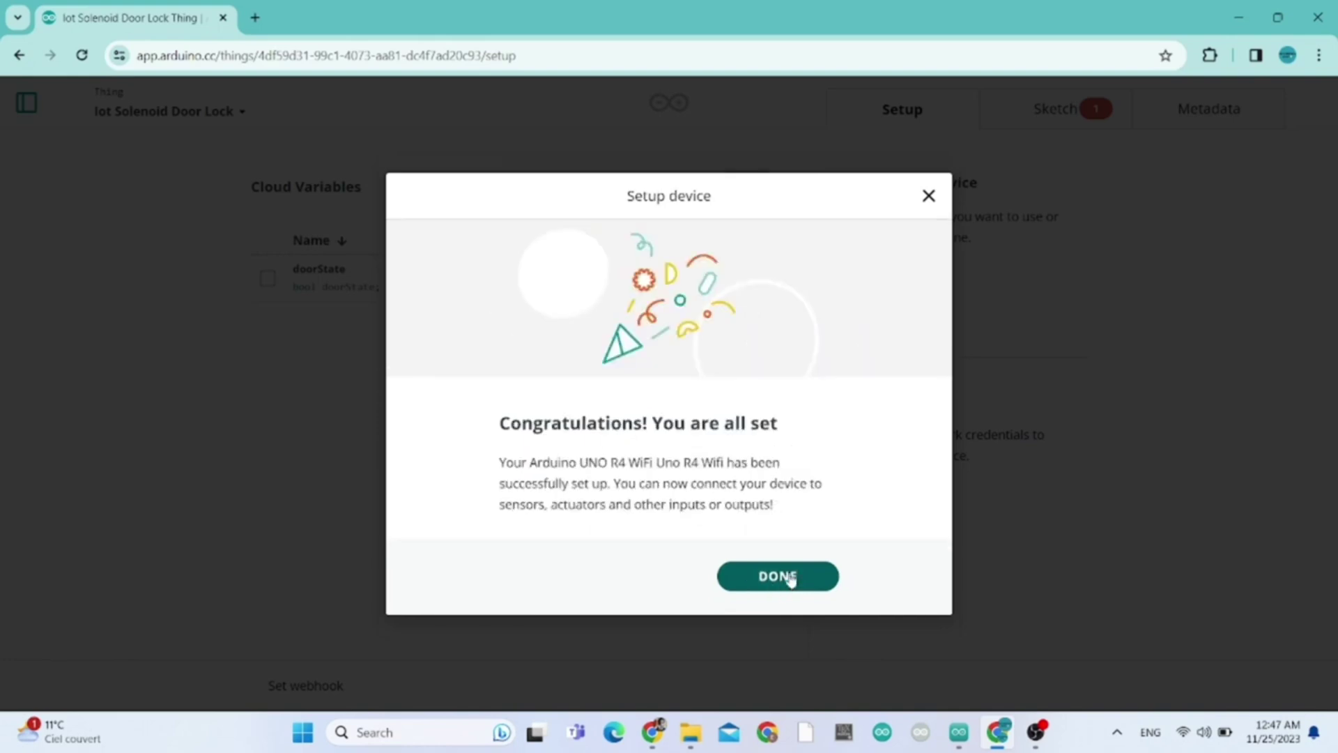
pyautogui.click(791, 578)
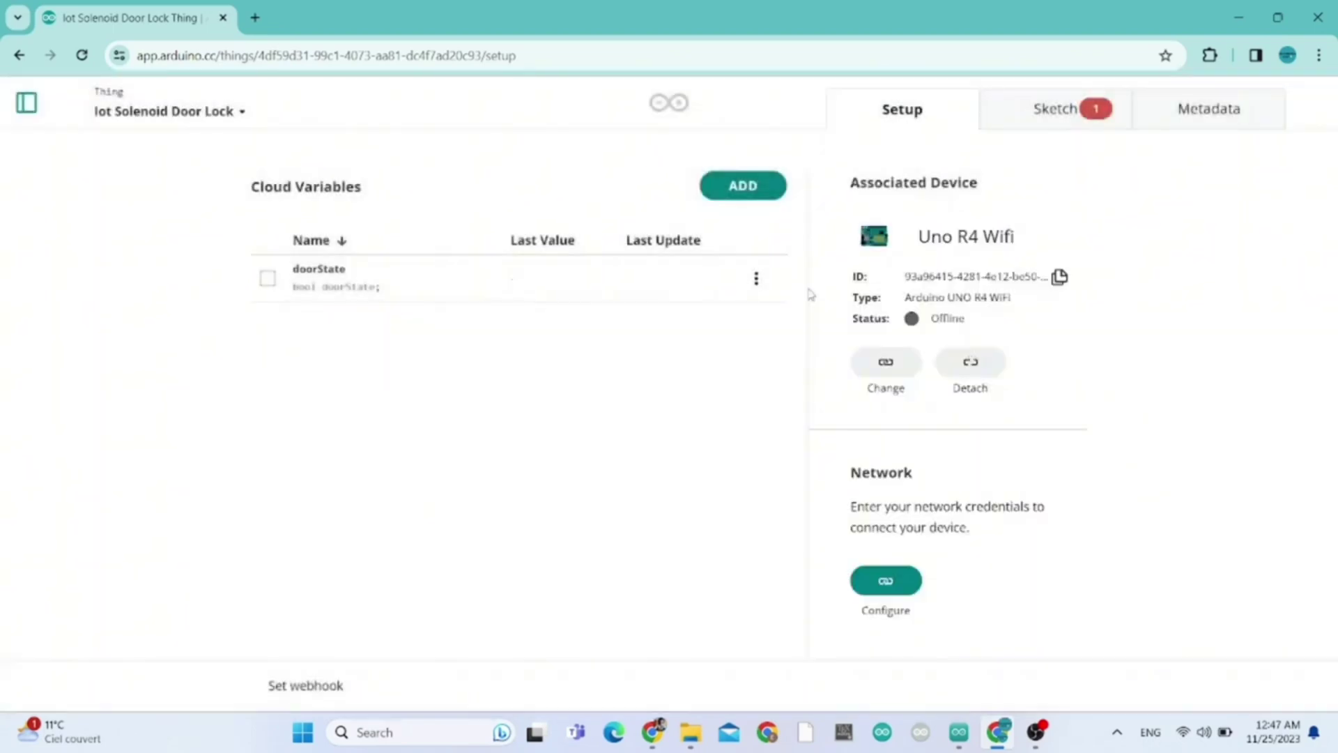
# Step: Open the Thing's network configuration, reveal the prefilled Wi-Fi password and clear it
pyautogui.click(886, 581)
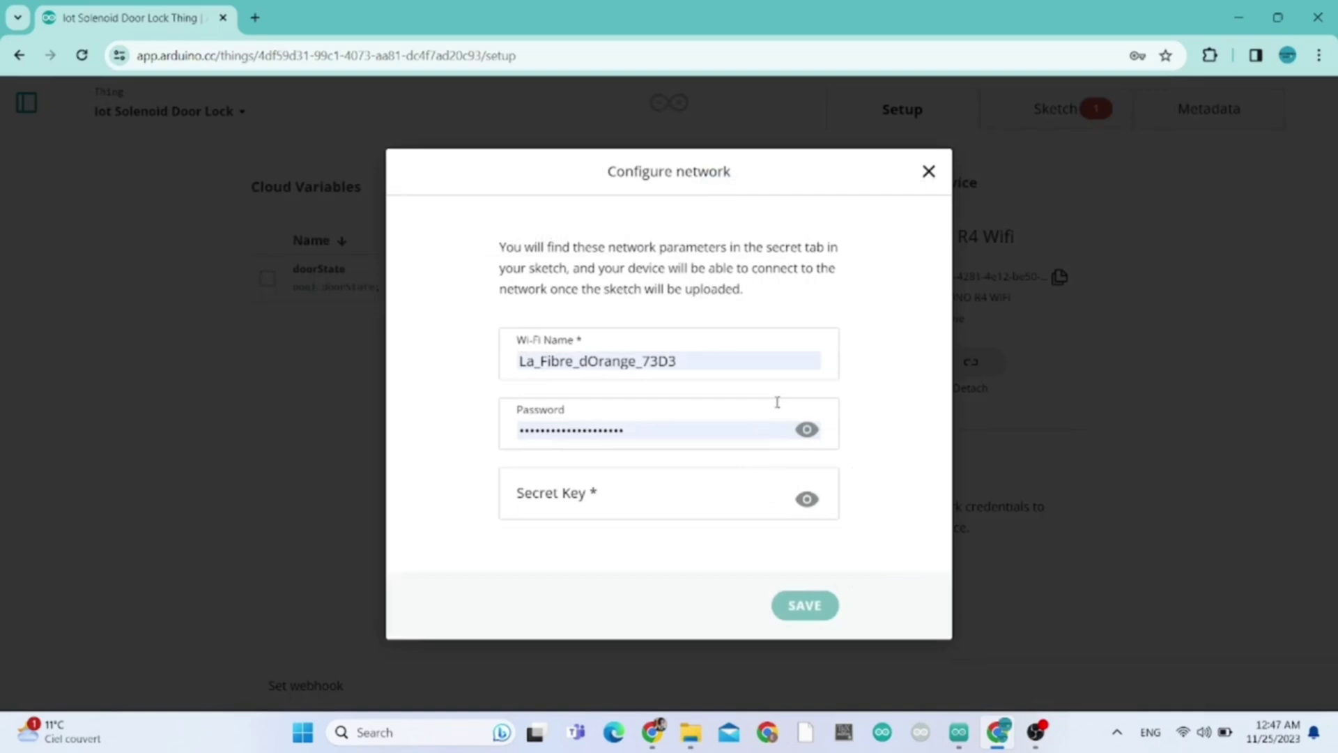
pyautogui.click(806, 430)
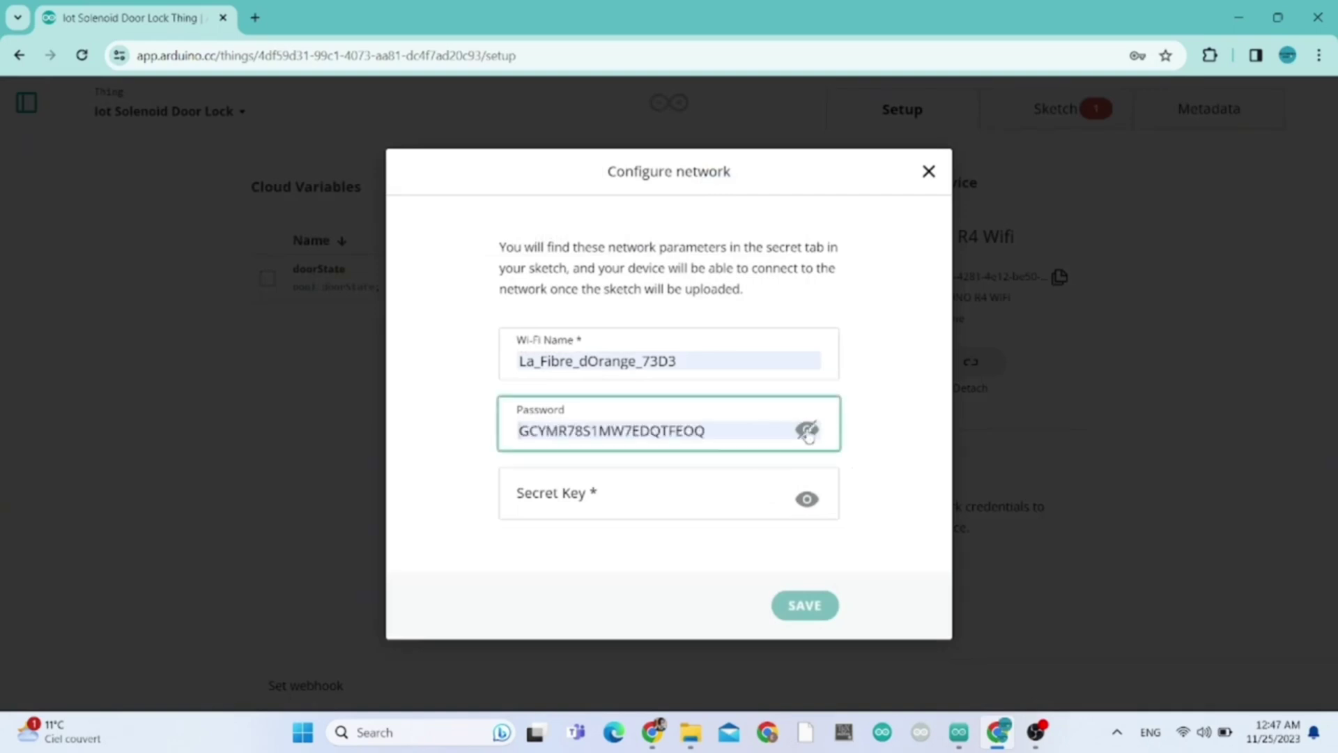
pyautogui.doubleClick(722, 429)
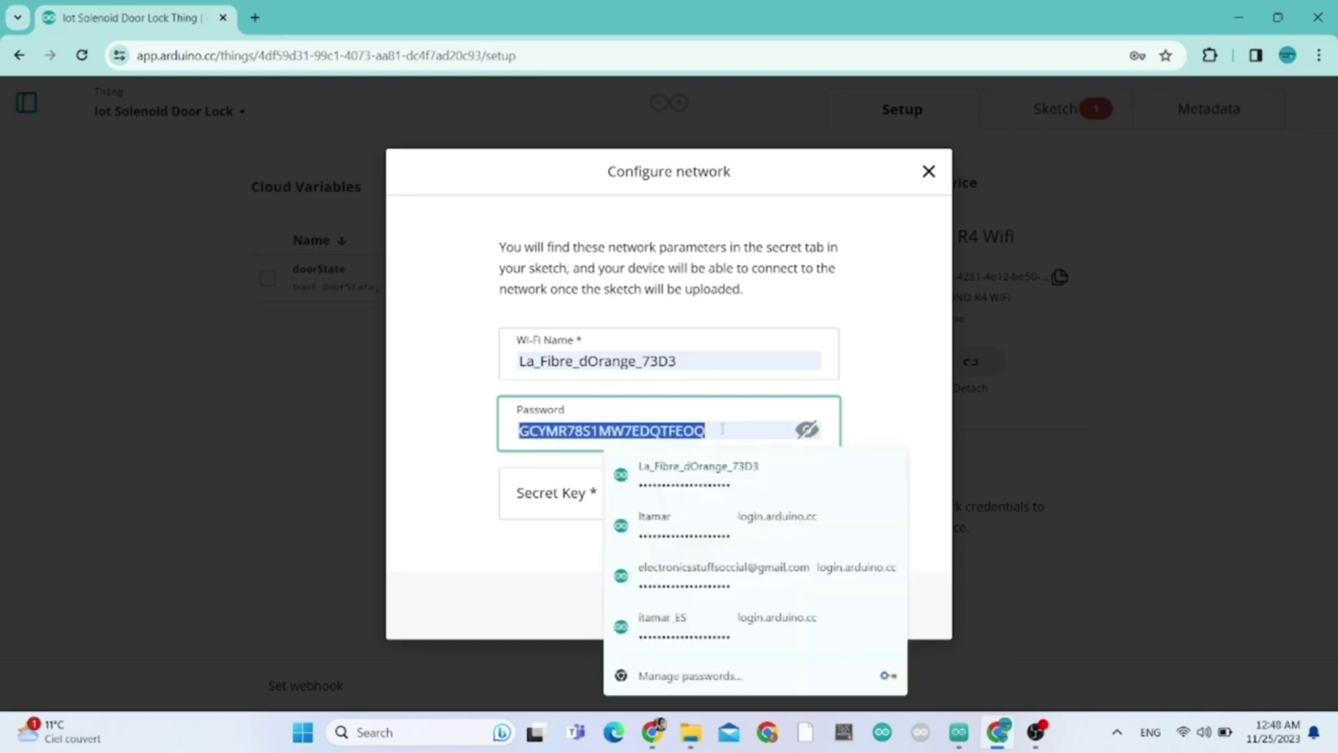
pyautogui.press('BackSpace')
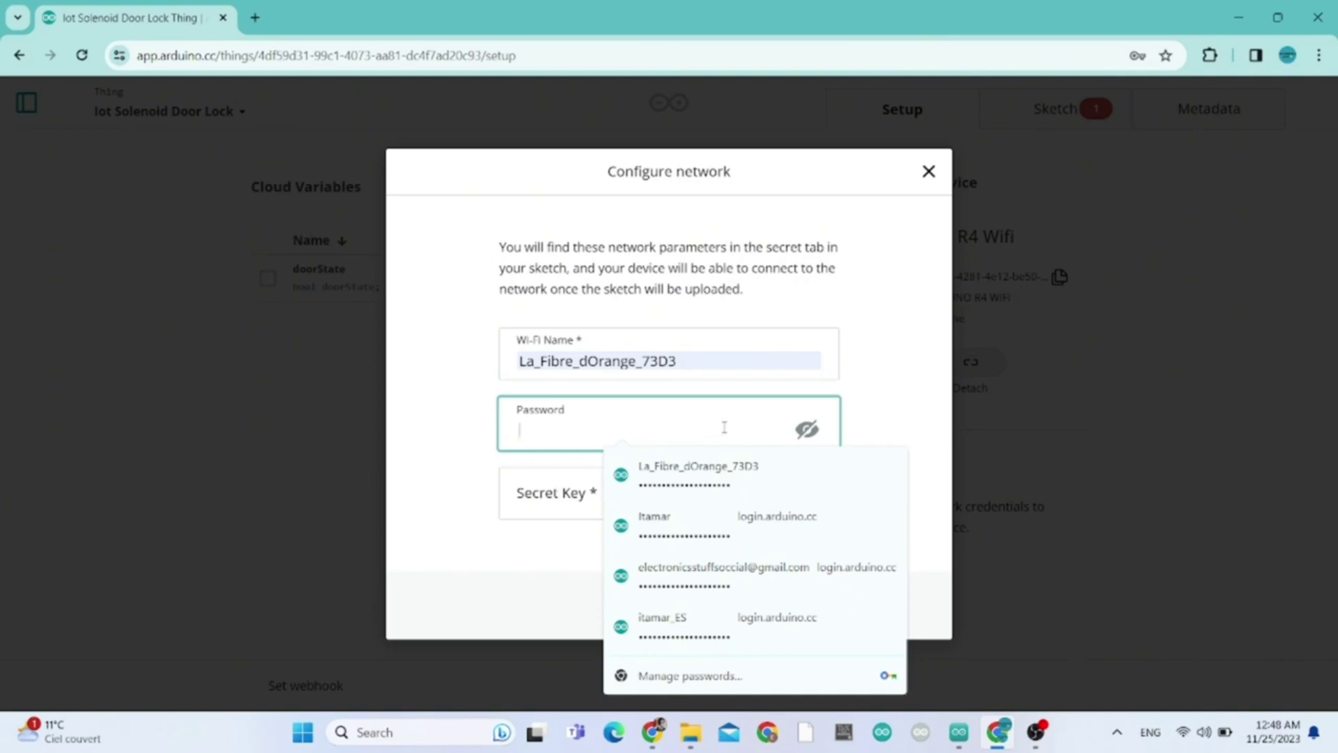
pyautogui.click(255, 17)
pyautogui.click(159, 22)
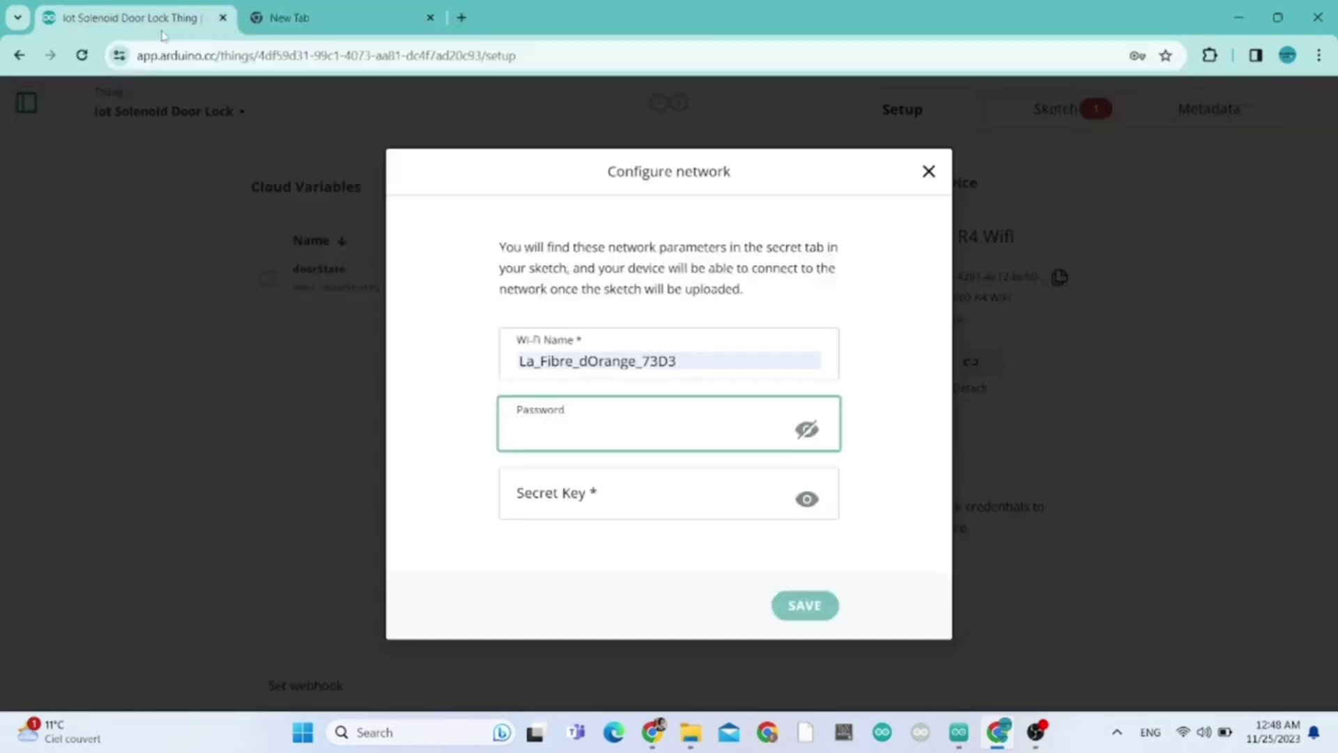
pyautogui.moveTo(411, 17); pyautogui.dragTo(240, 70)
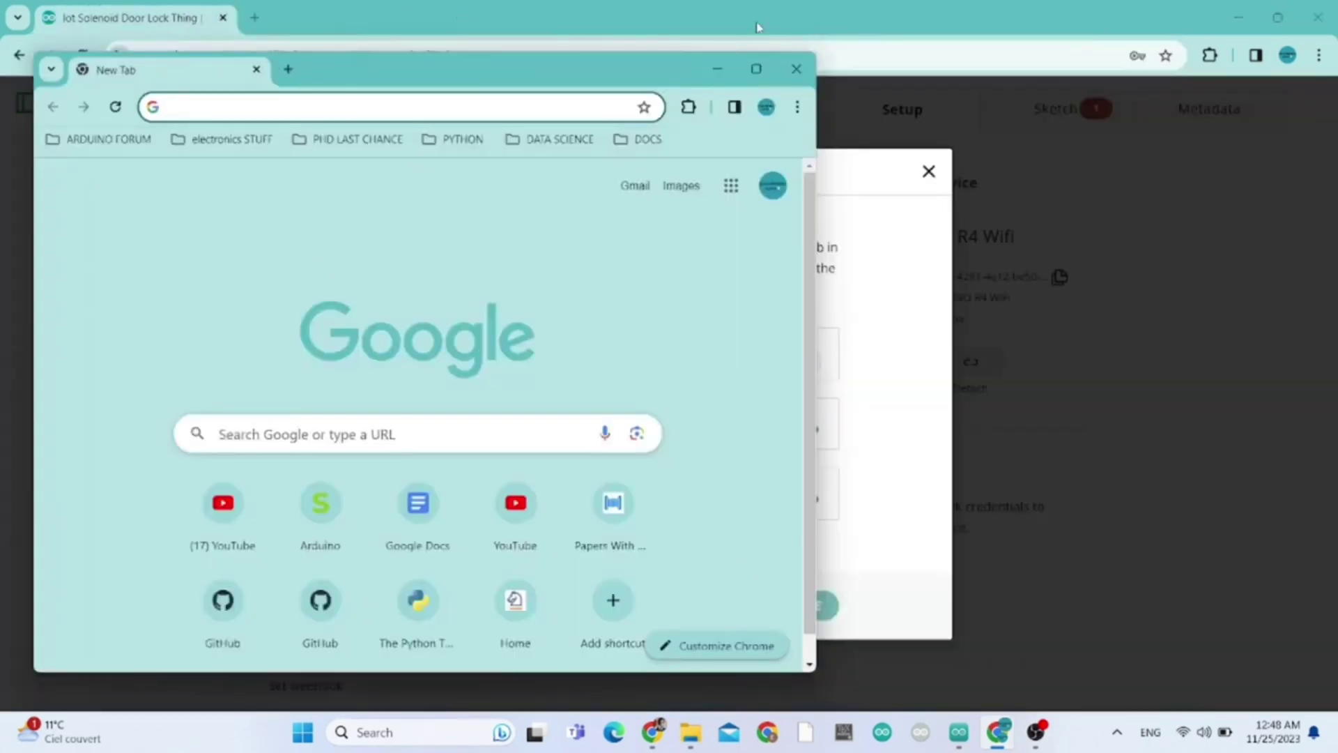
pyautogui.click(796, 68)
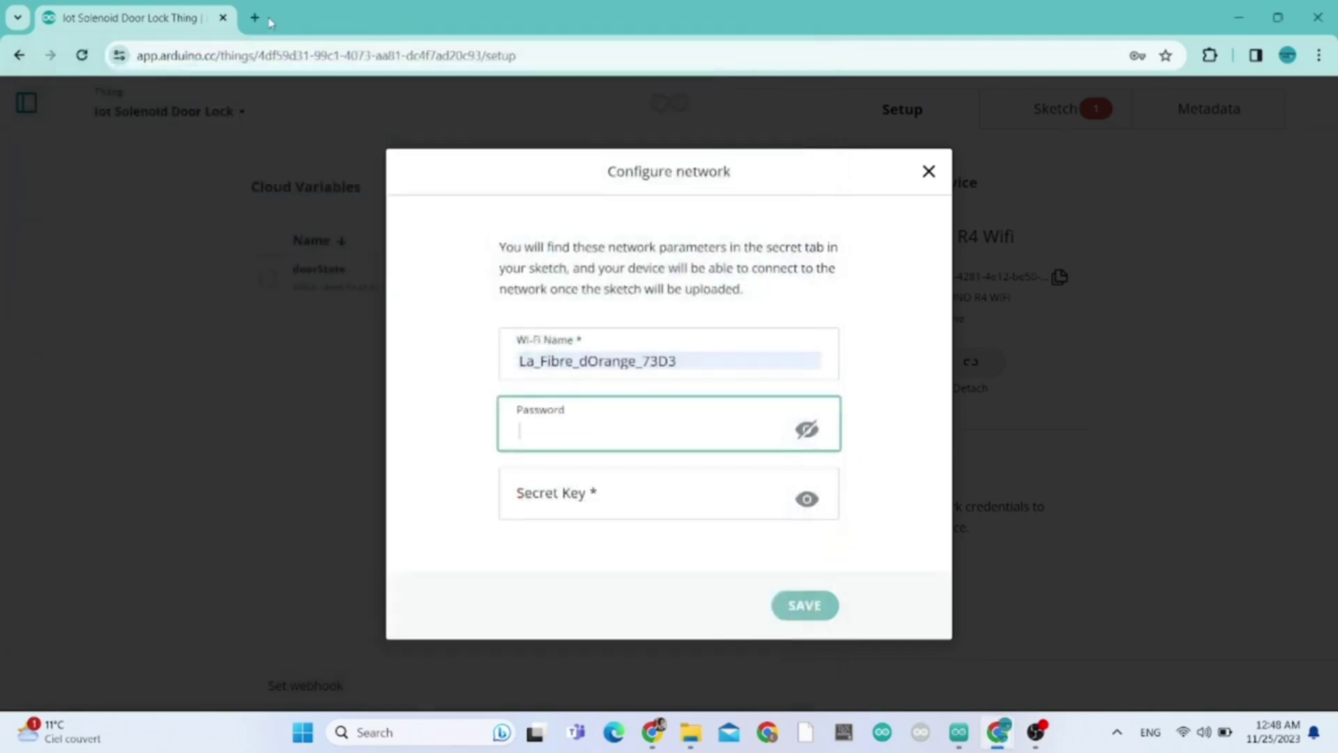
# Step: Paste the Wi-Fi password from the clipboard history into the network configuration's Password field
pyautogui.click(255, 17)
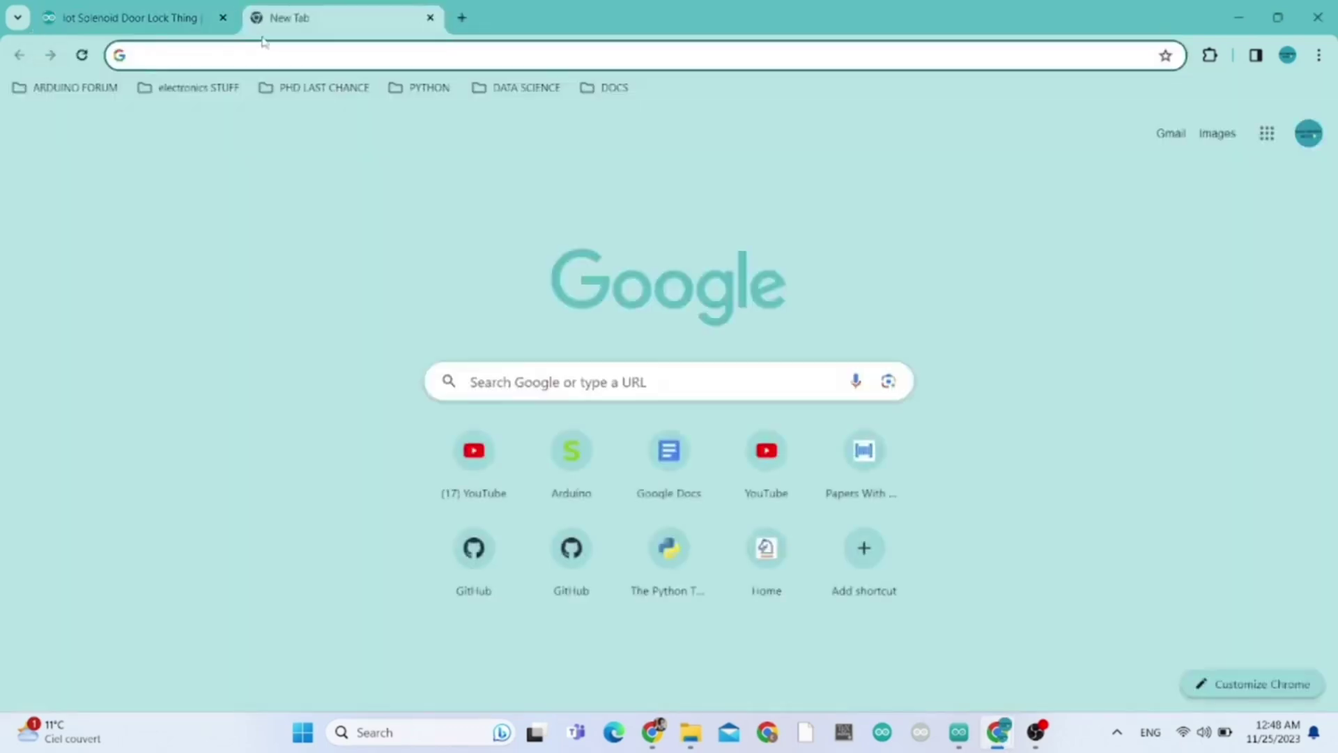
pyautogui.click(203, 29)
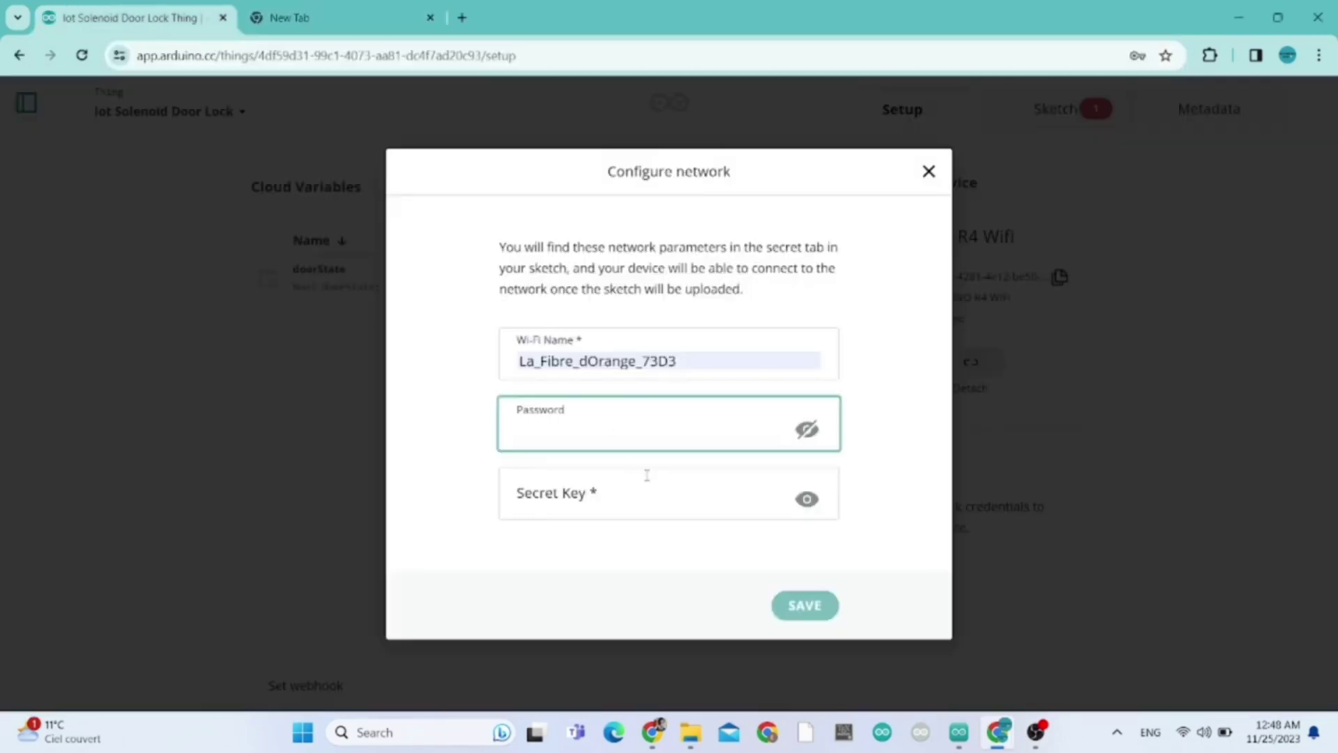
pyautogui.press('super+v')
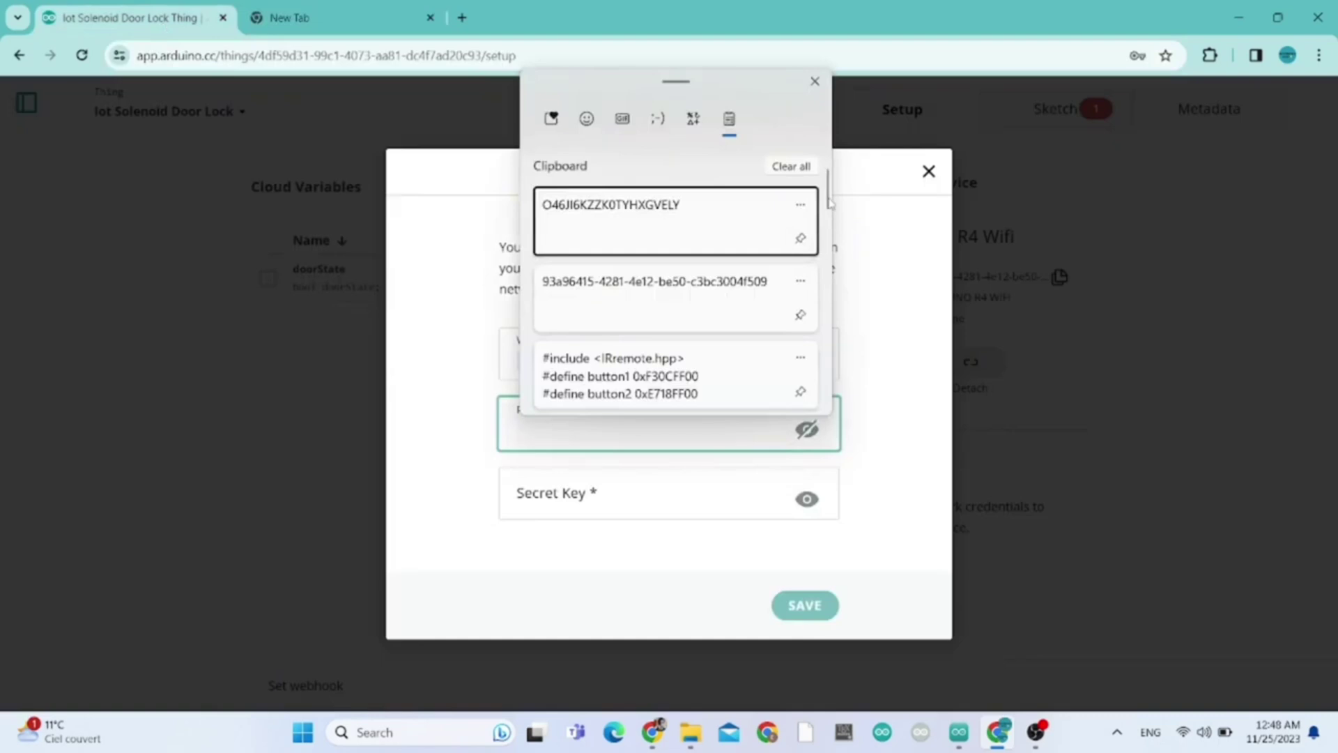
pyautogui.scroll(-2, 826, 223)
pyautogui.scroll(-3, 828, 223)
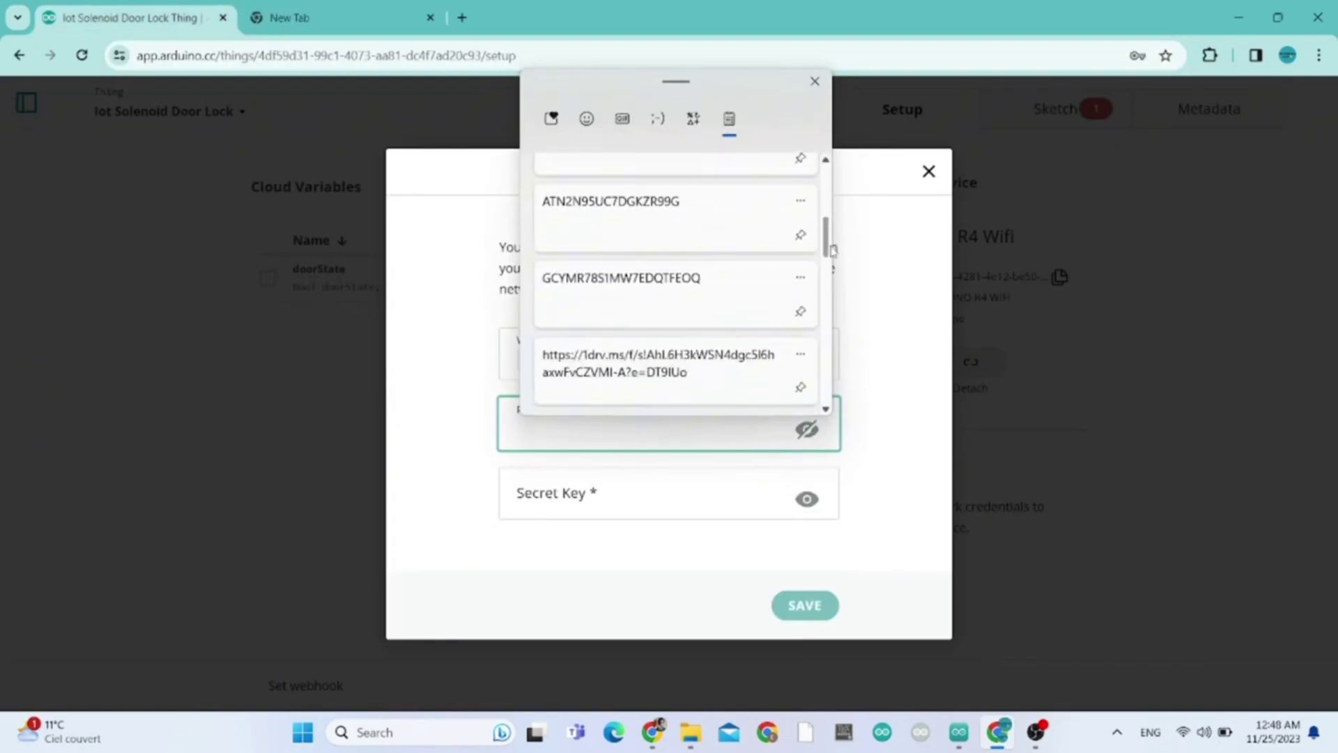
pyautogui.click(669, 225)
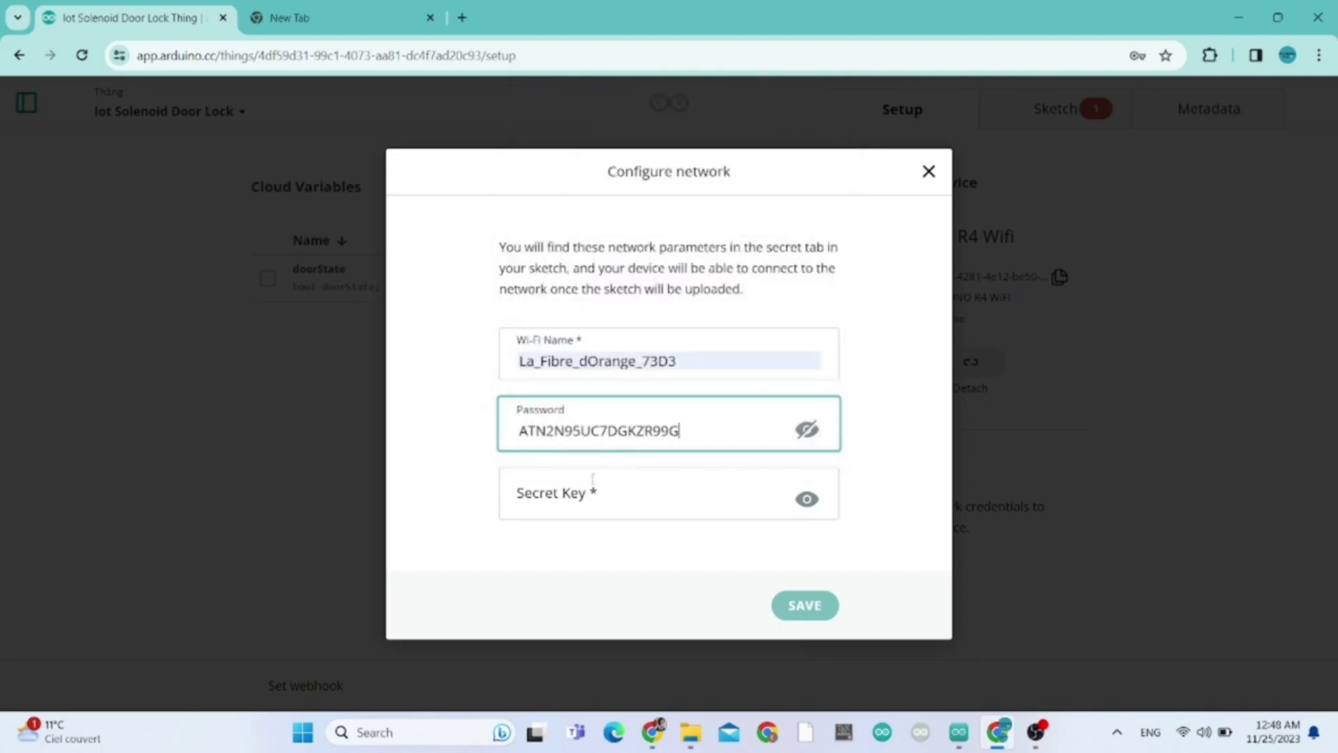
# Step: Paste the device's Secret Key from the clipboard history, save the network configuration and update the browser's stored password
pyautogui.click(593, 503)
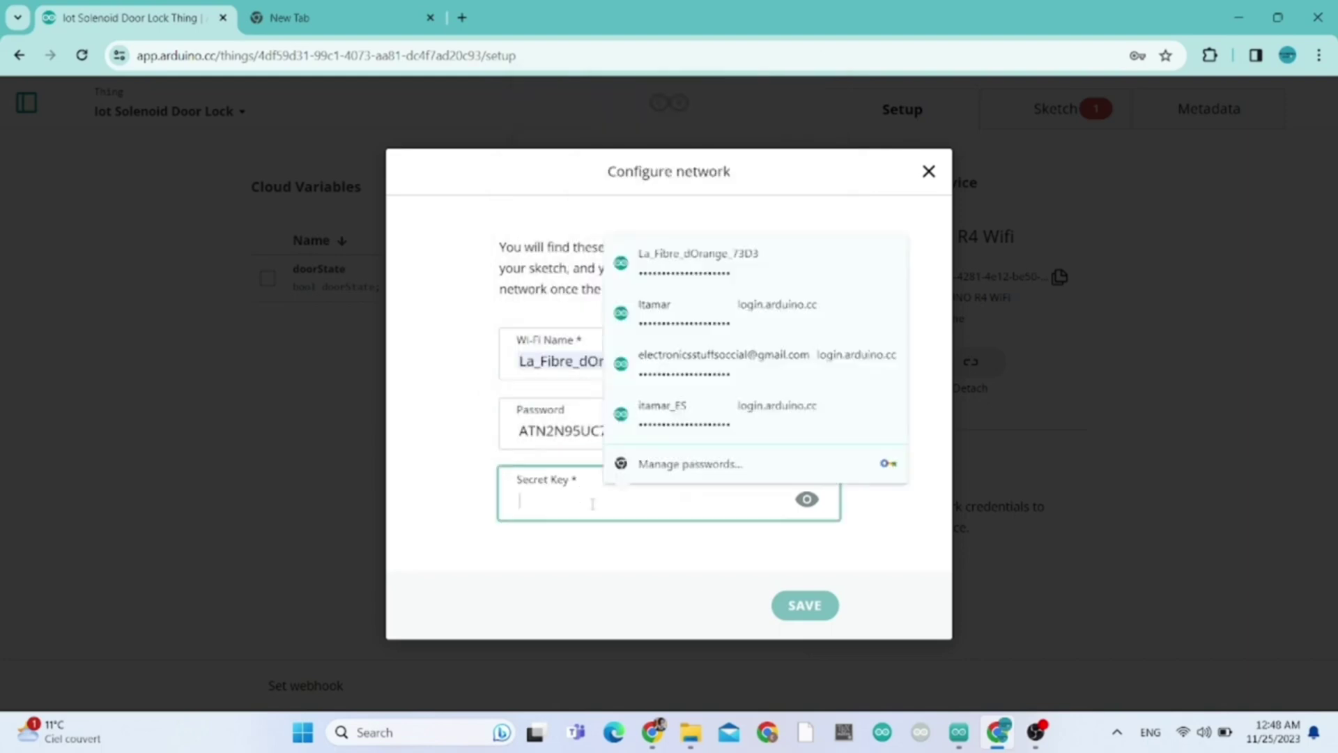
pyautogui.press('super+v')
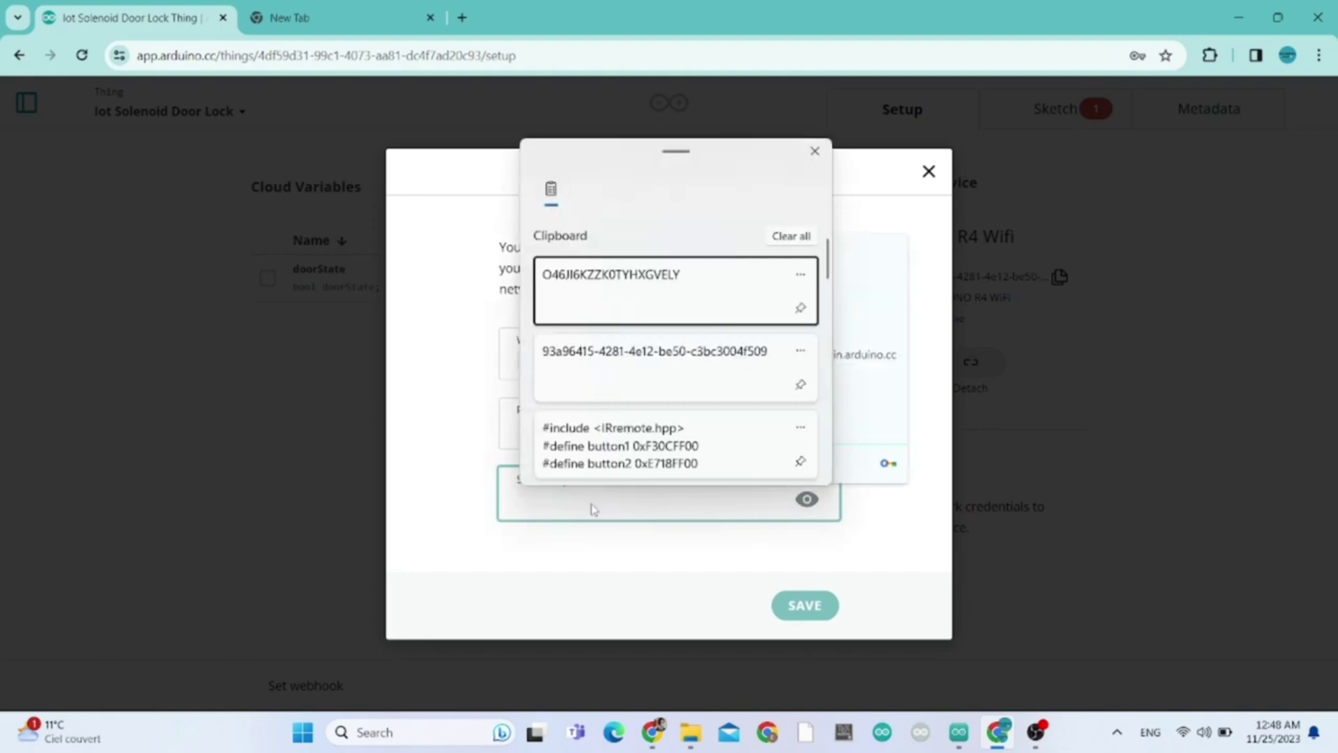
pyautogui.click(612, 292)
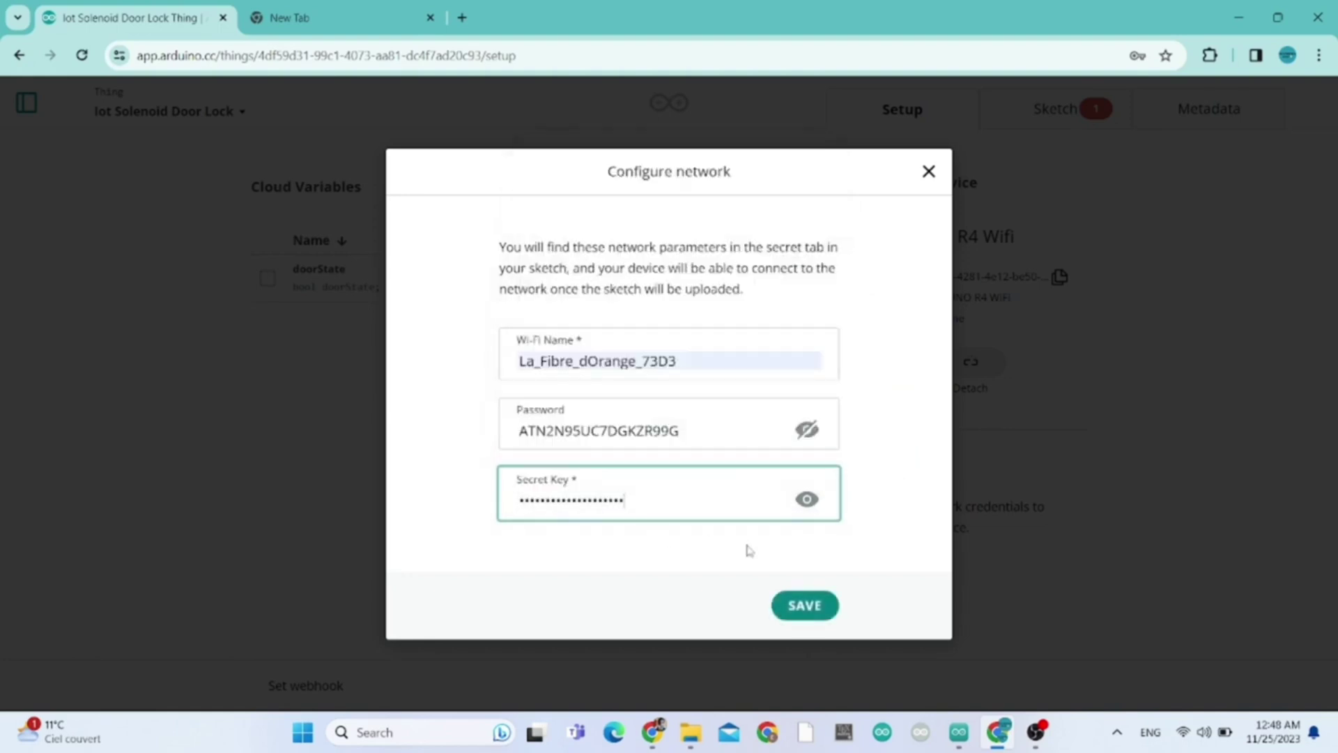
pyautogui.click(797, 604)
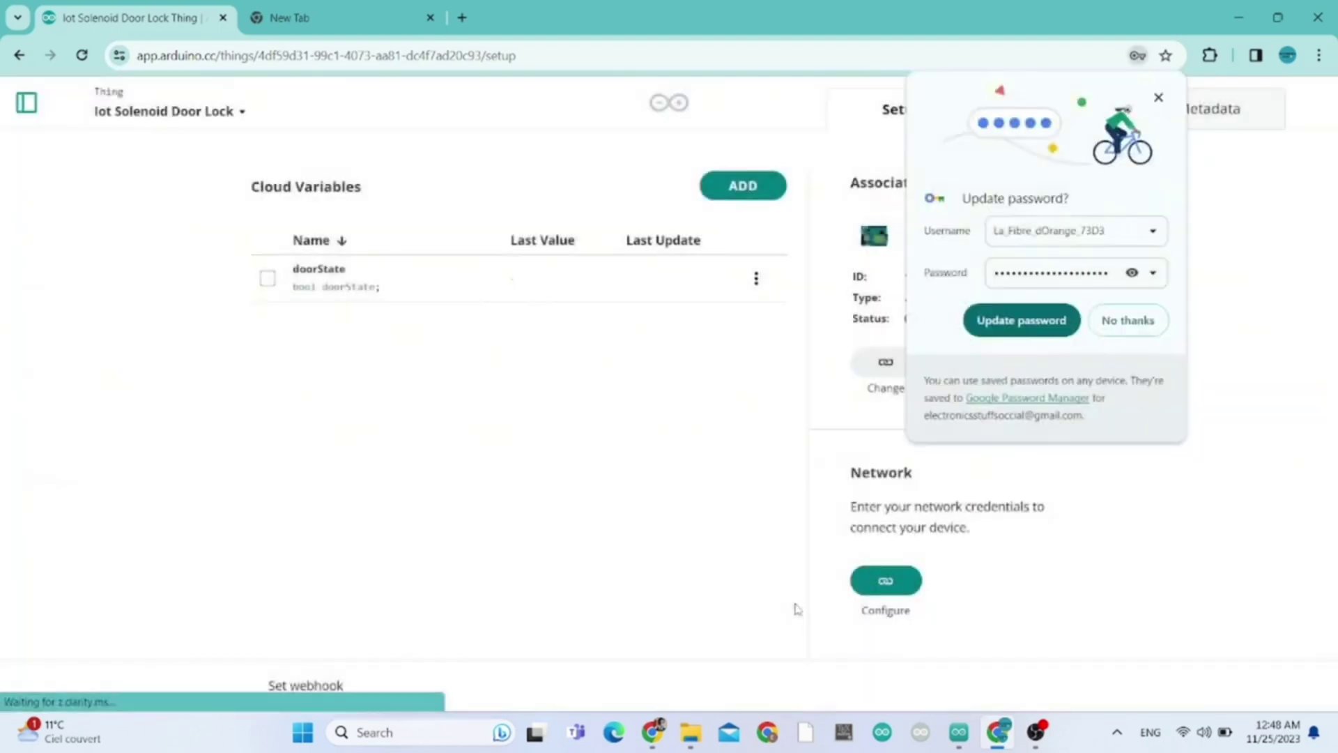
pyautogui.click(1037, 326)
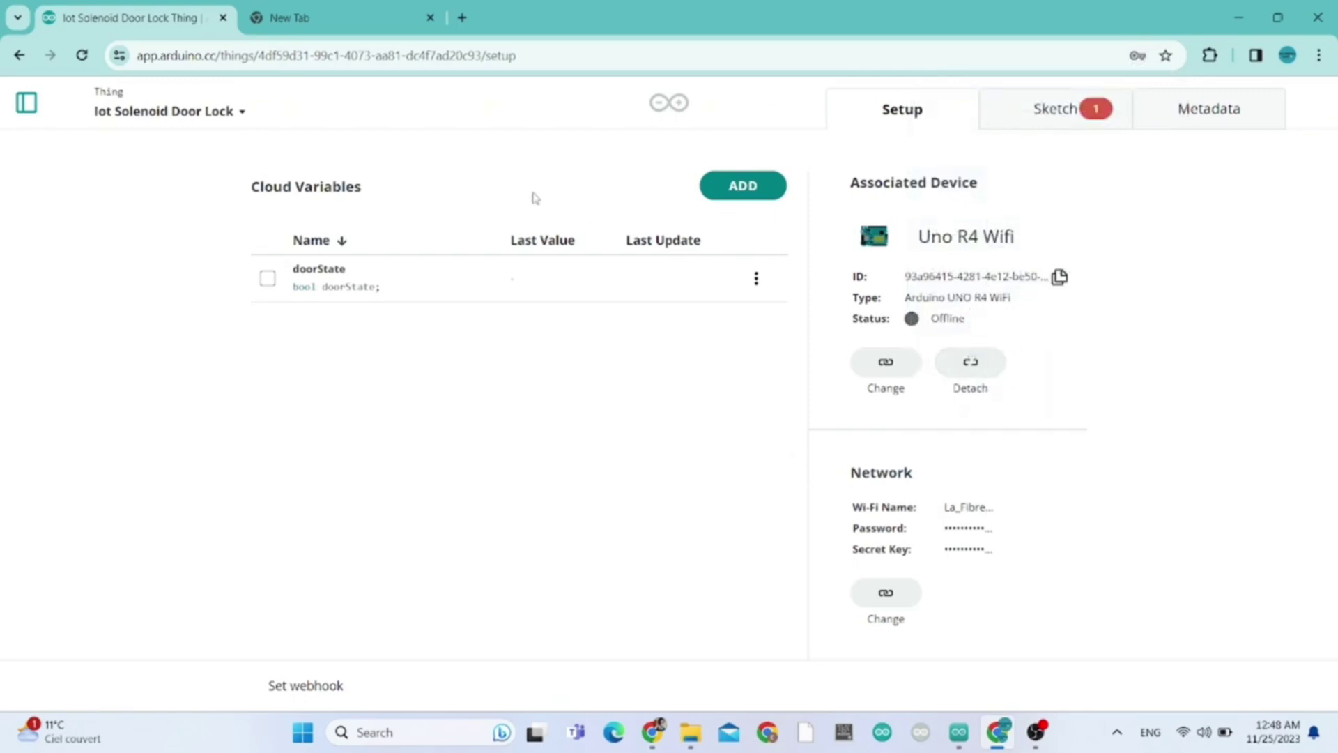
# Step: Go to the Dashboards page and create a new dashboard
pyautogui.click(26, 105)
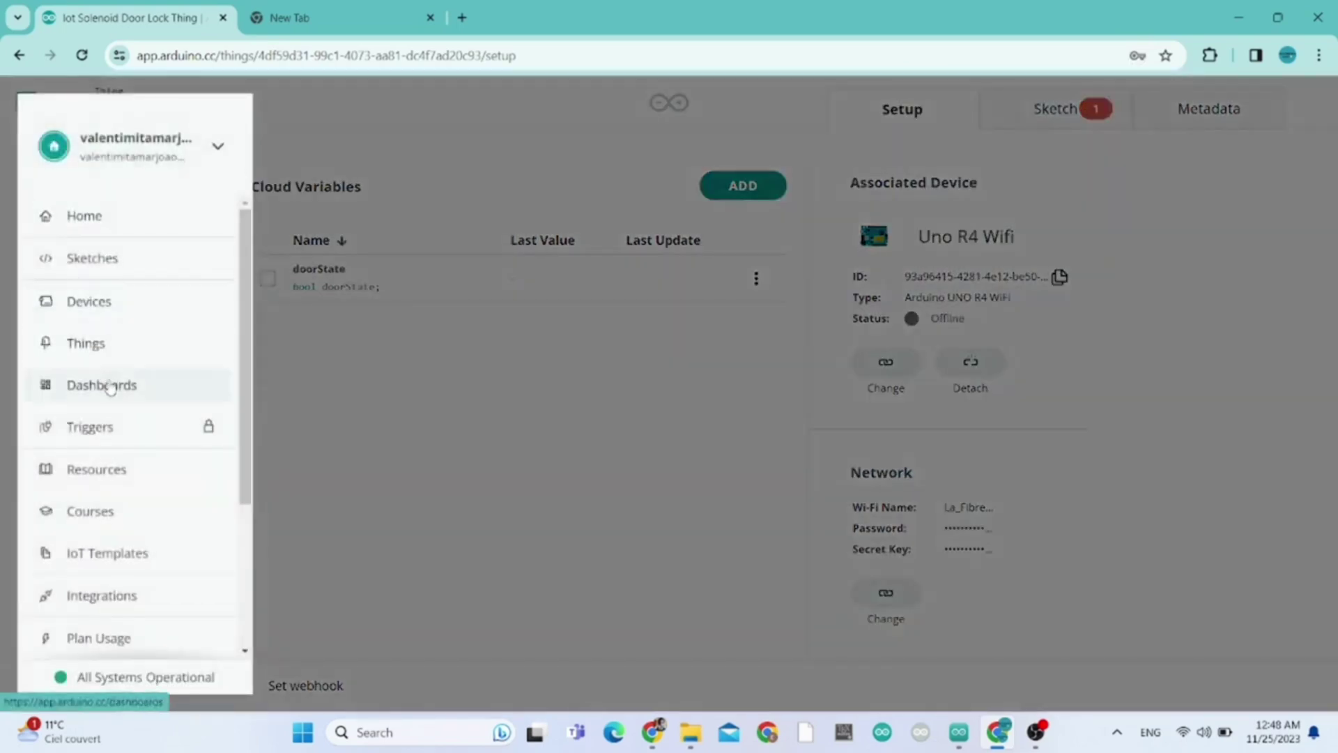
pyautogui.click(110, 388)
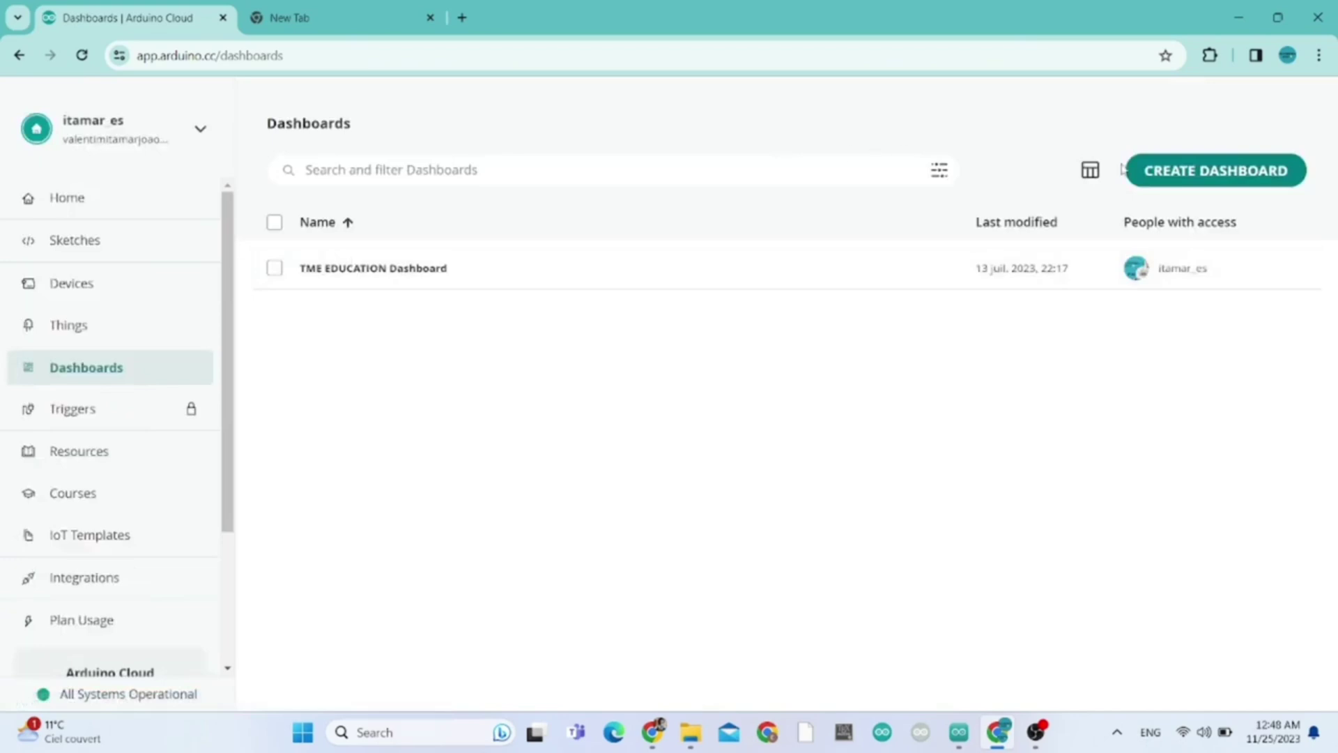
pyautogui.click(1184, 172)
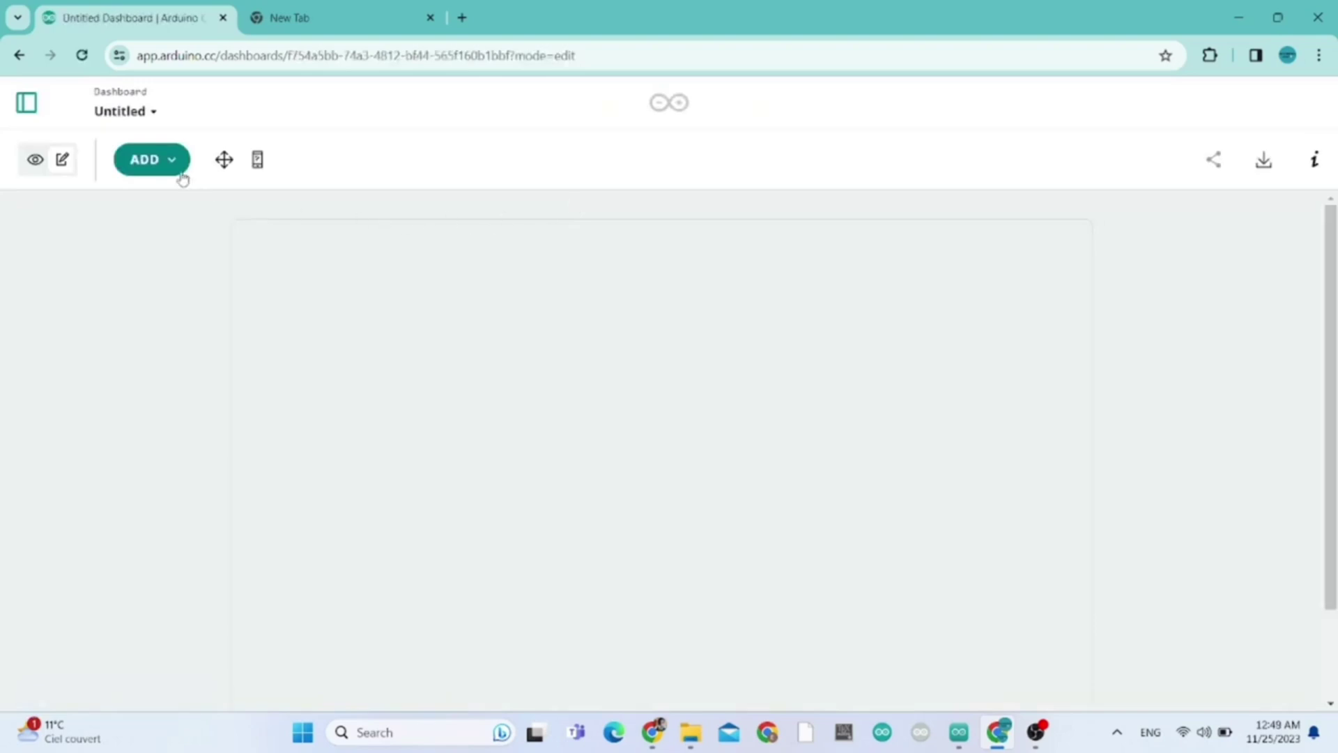
# Step: Rename the untitled dashboard as "Solenoid Door Lock"
pyautogui.click(152, 112)
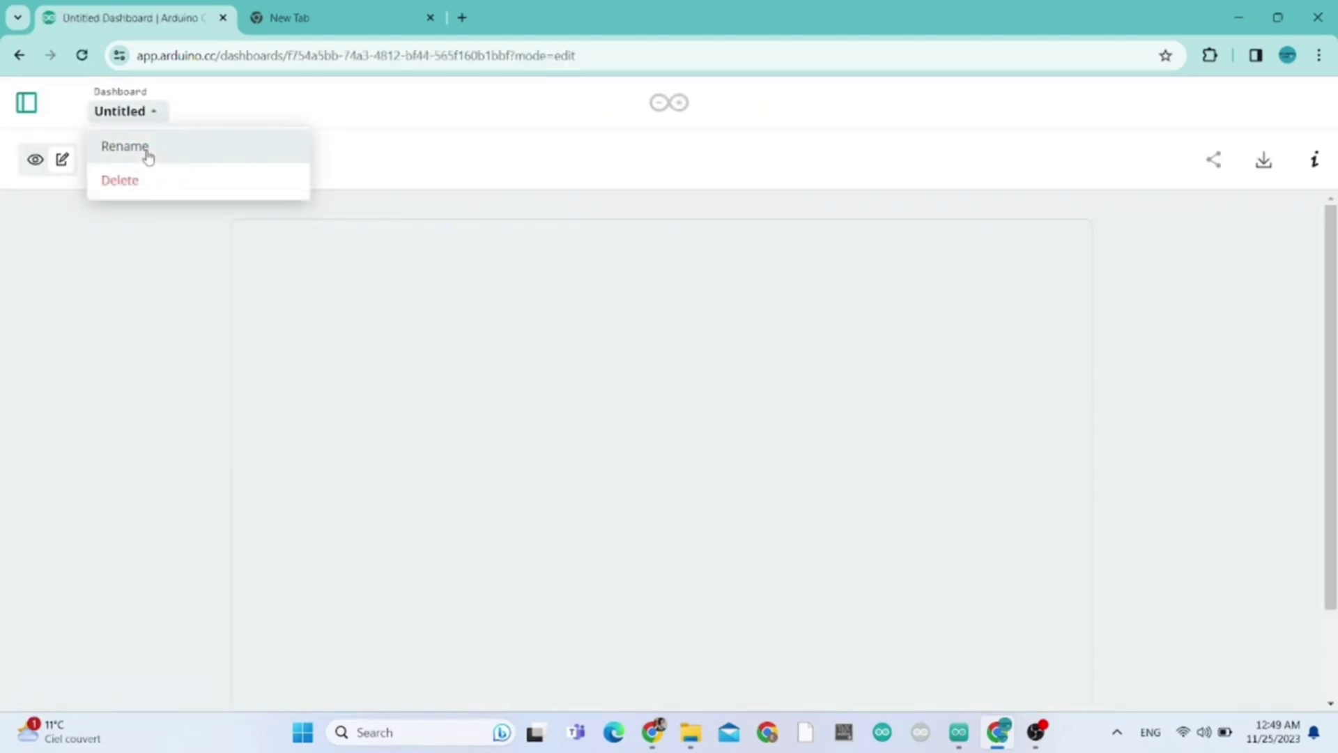
pyautogui.click(143, 147)
pyautogui.doubleClick(555, 410)
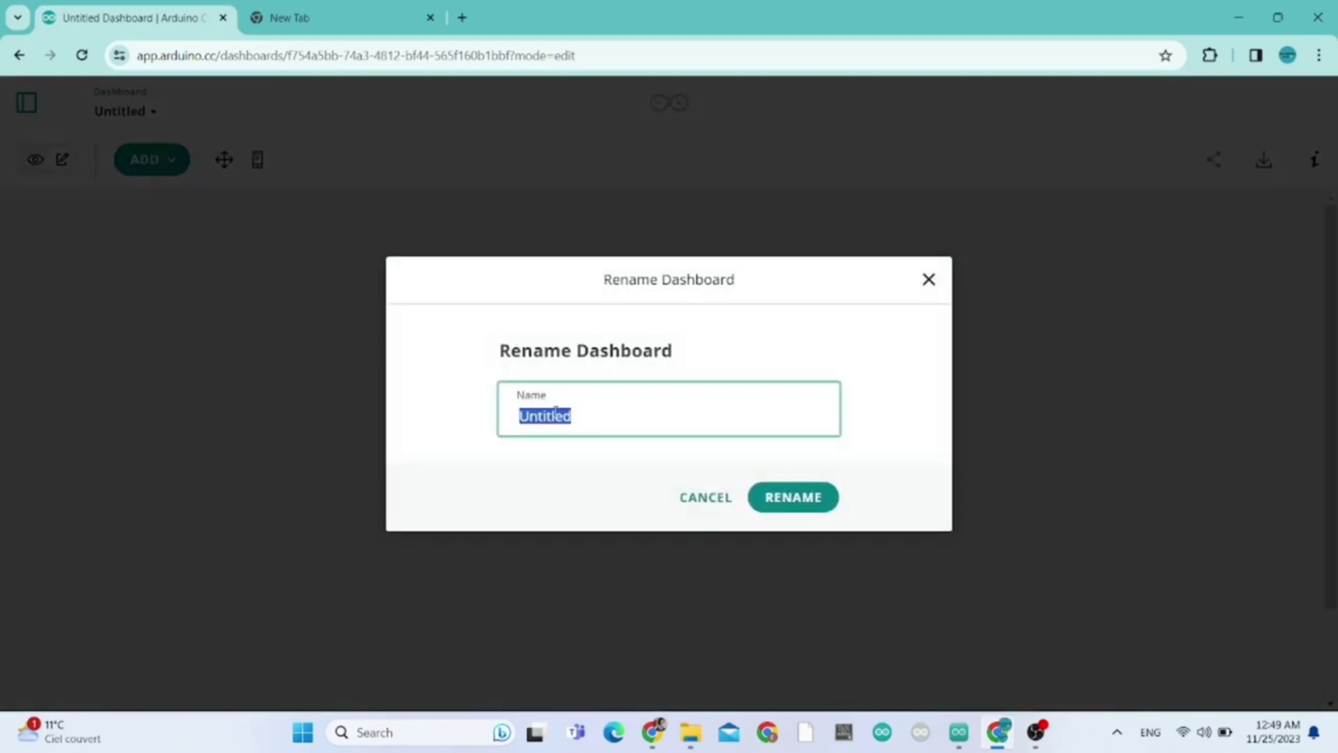
pyautogui.press('capslock')
pyautogui.write('S')
pyautogui.press('capslock')
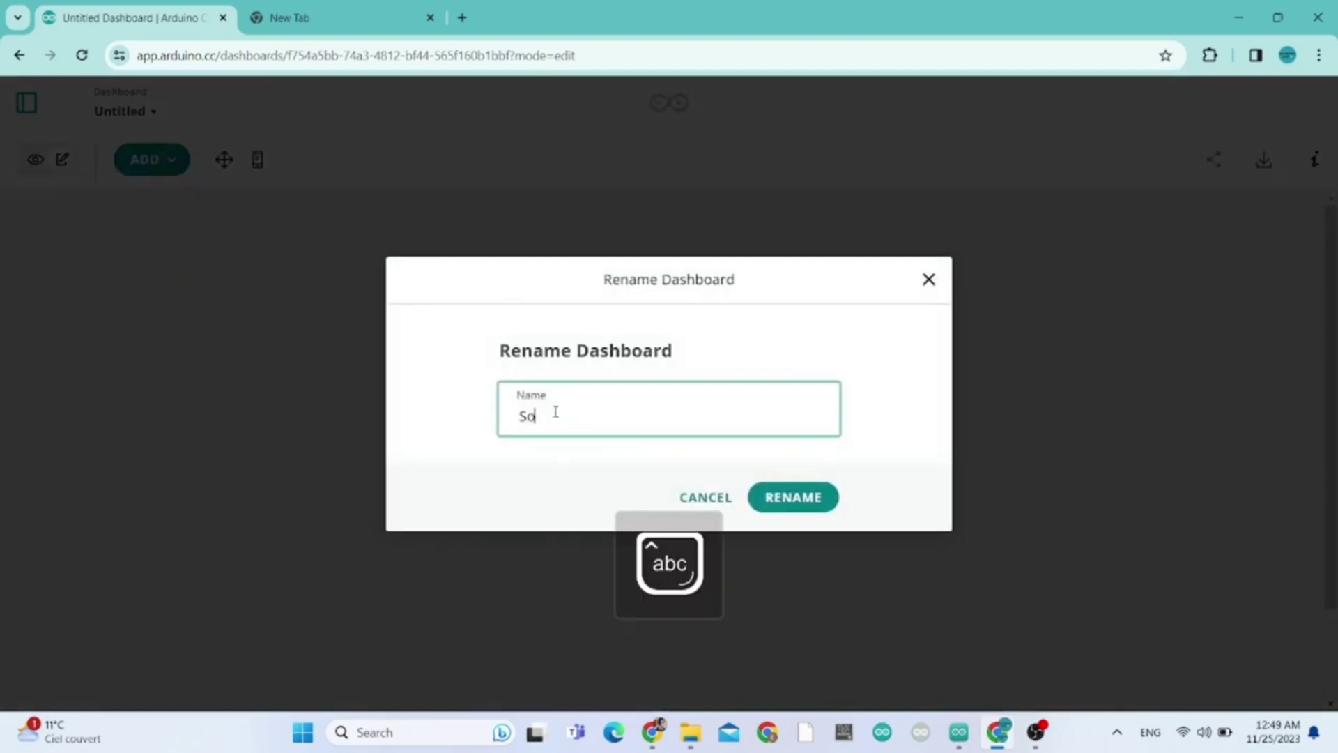
pyautogui.write('olenoid')
pyautogui.press('capslock')
pyautogui.write('D')
pyautogui.press('capslock')
pyautogui.write('oor')
pyautogui.press('capslock')
pyautogui.write('L')
pyautogui.press('capslock')
pyautogui.write('ock')
pyautogui.click(793, 497)
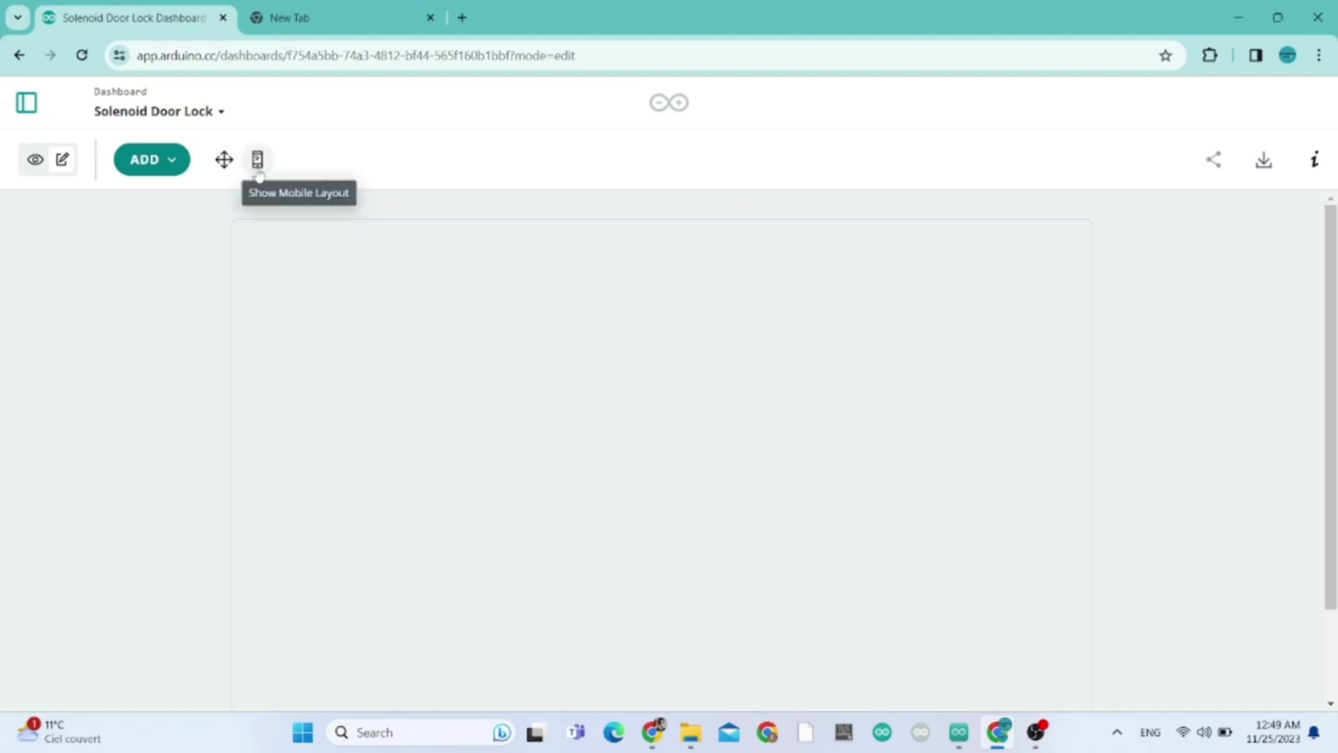
# Step: Add a Switch widget to the dashboard and link it to the doorState variable of the Iot Solenoid Door Lock Thing
pyautogui.click(169, 167)
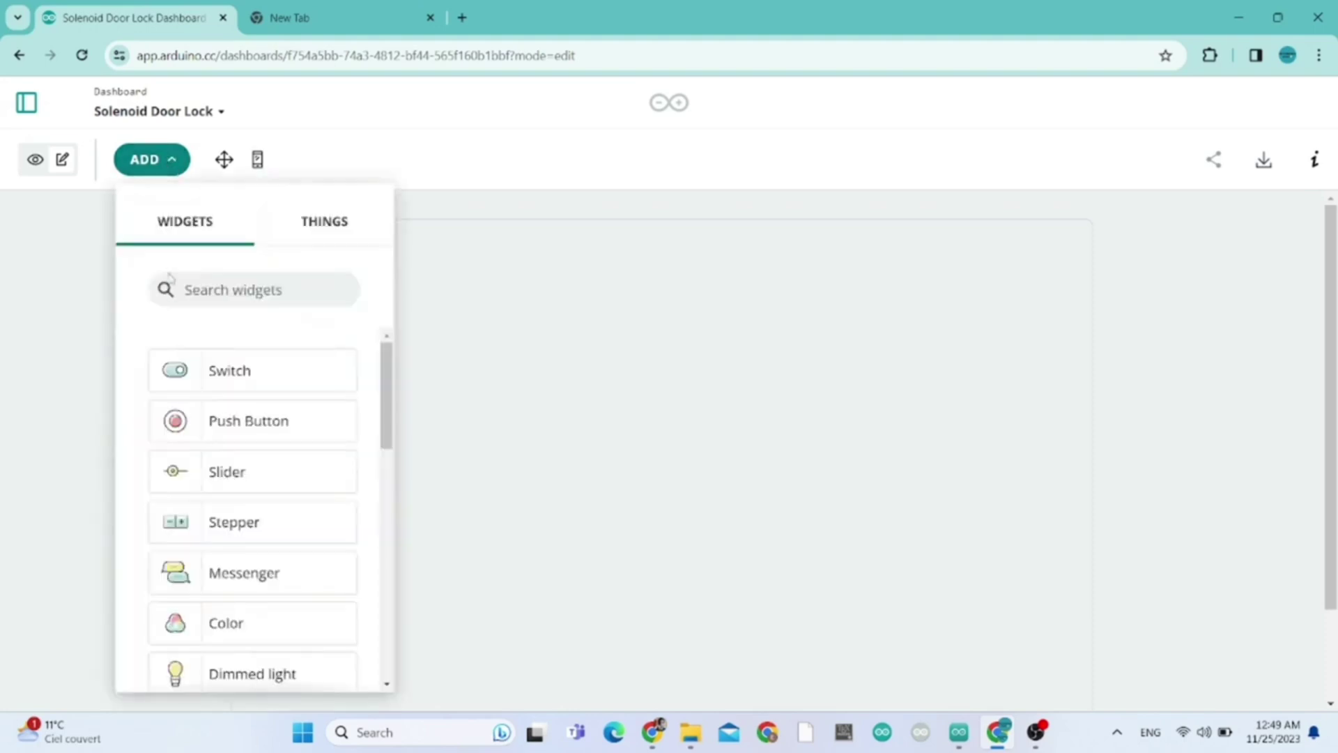
pyautogui.click(240, 373)
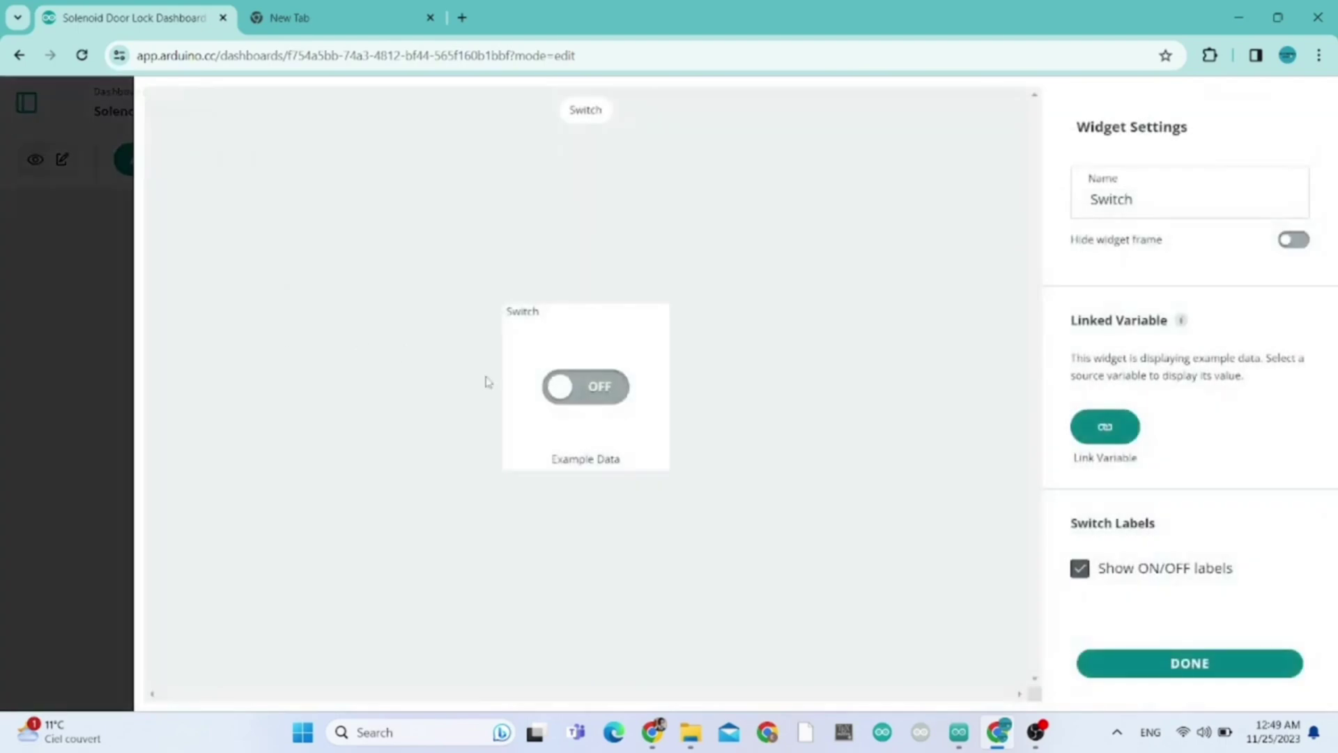
pyautogui.click(1105, 424)
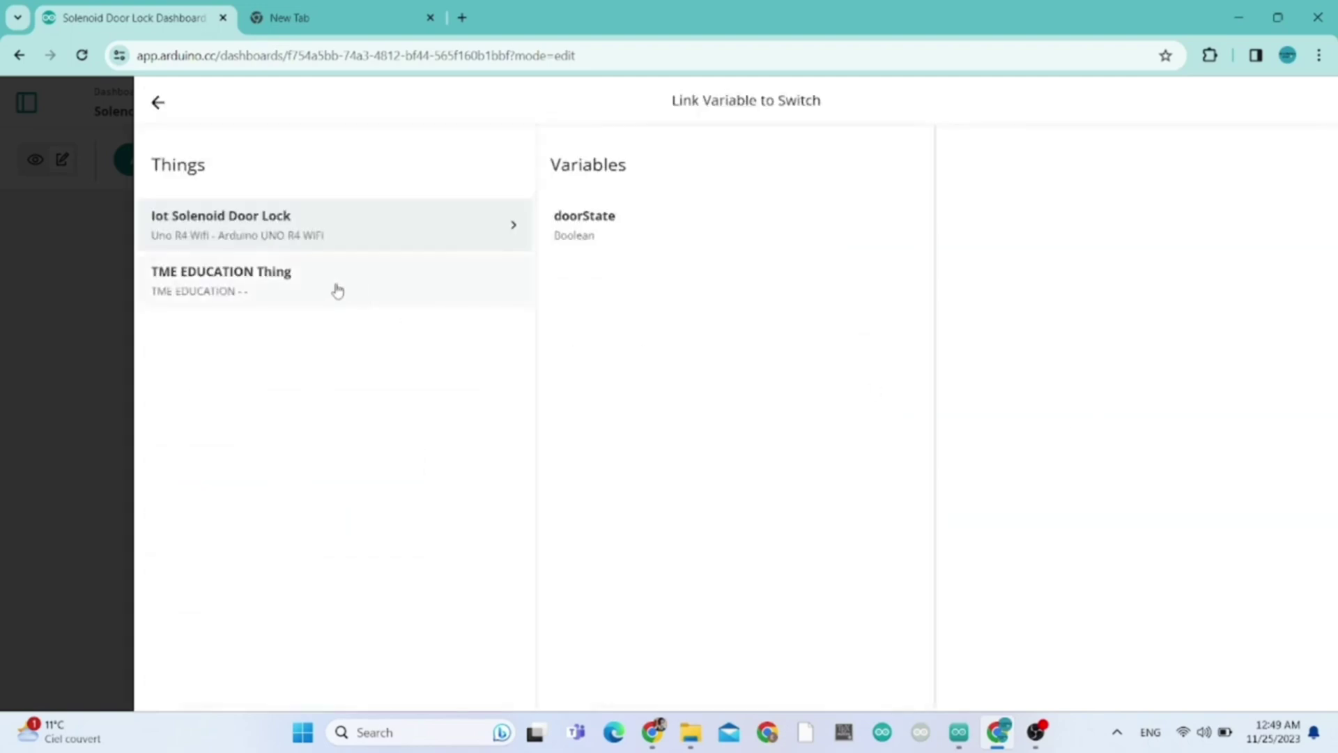
pyautogui.click(630, 222)
pyautogui.click(1060, 424)
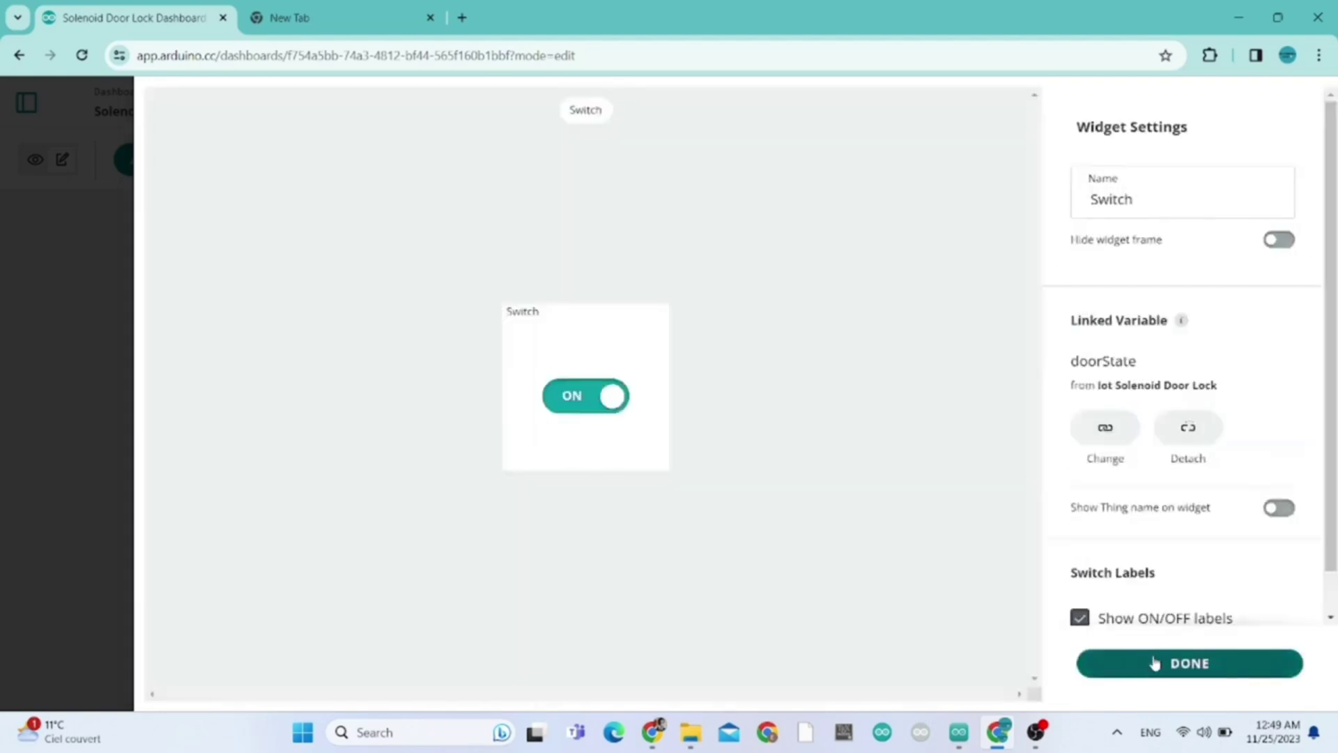
pyautogui.click(1155, 663)
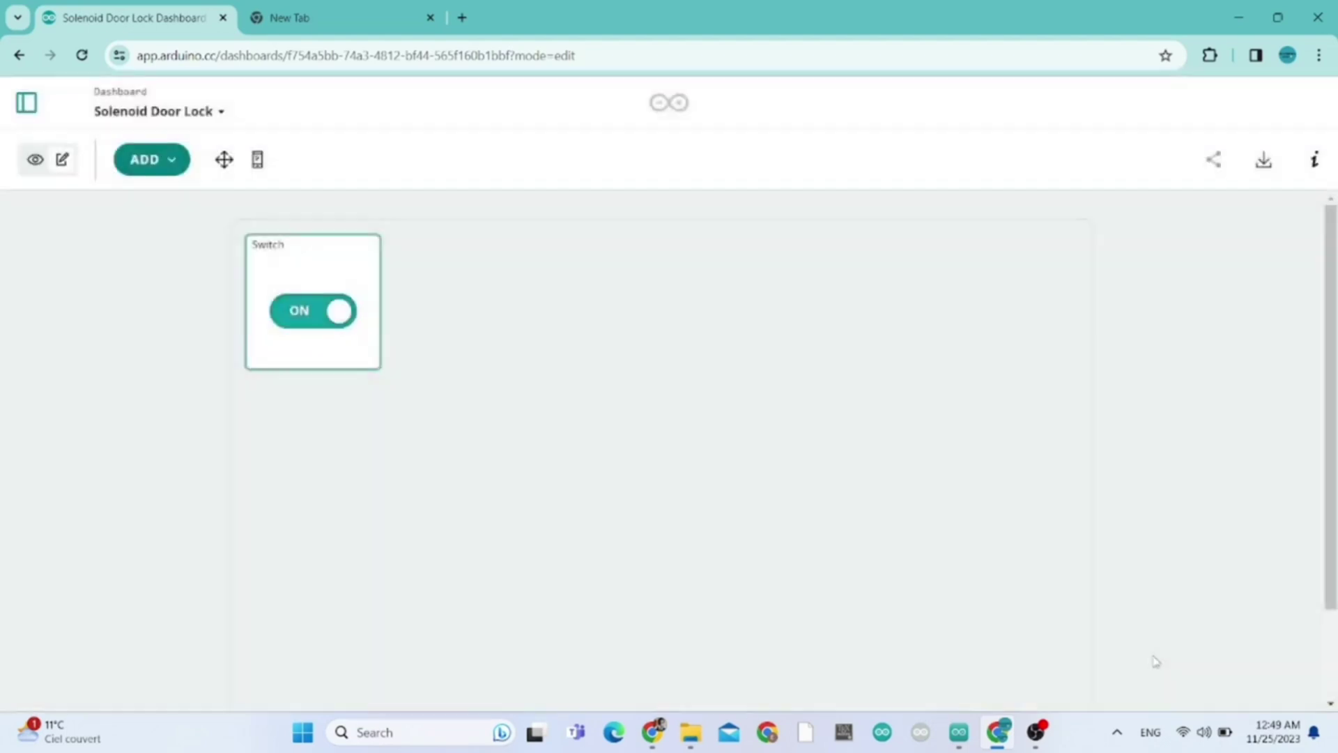
# Step: In the dashboard's mobile layout, move the Switch widget down, widen it to the full grid width and finish arranging
pyautogui.click(258, 160)
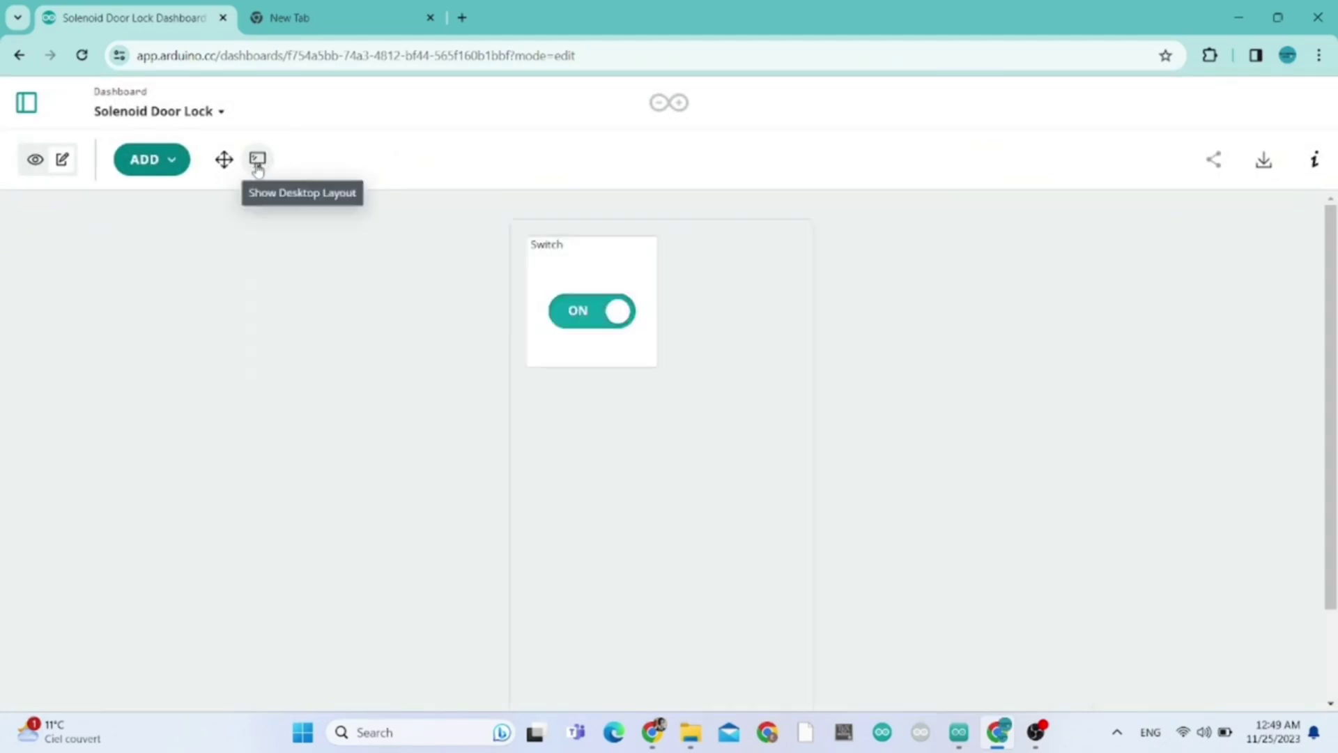
pyautogui.click(224, 160)
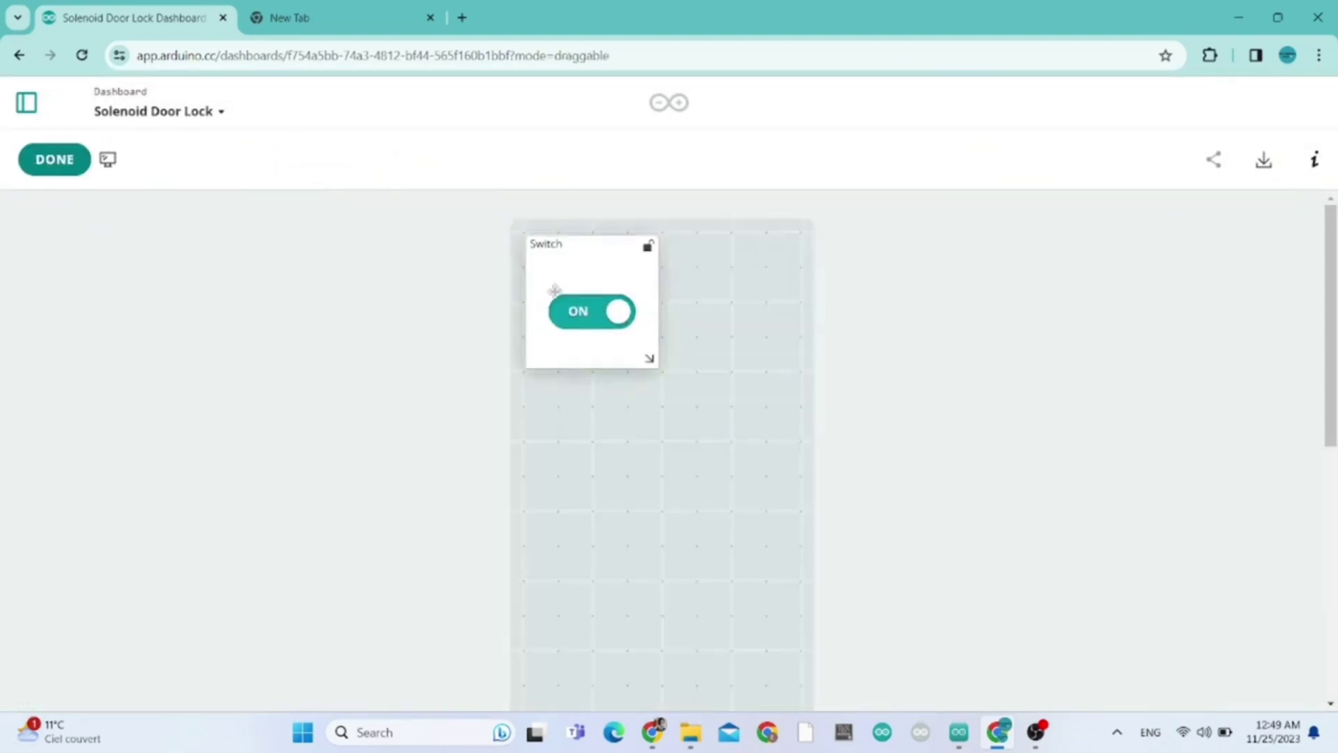
pyautogui.moveTo(588, 278); pyautogui.dragTo(658, 389)
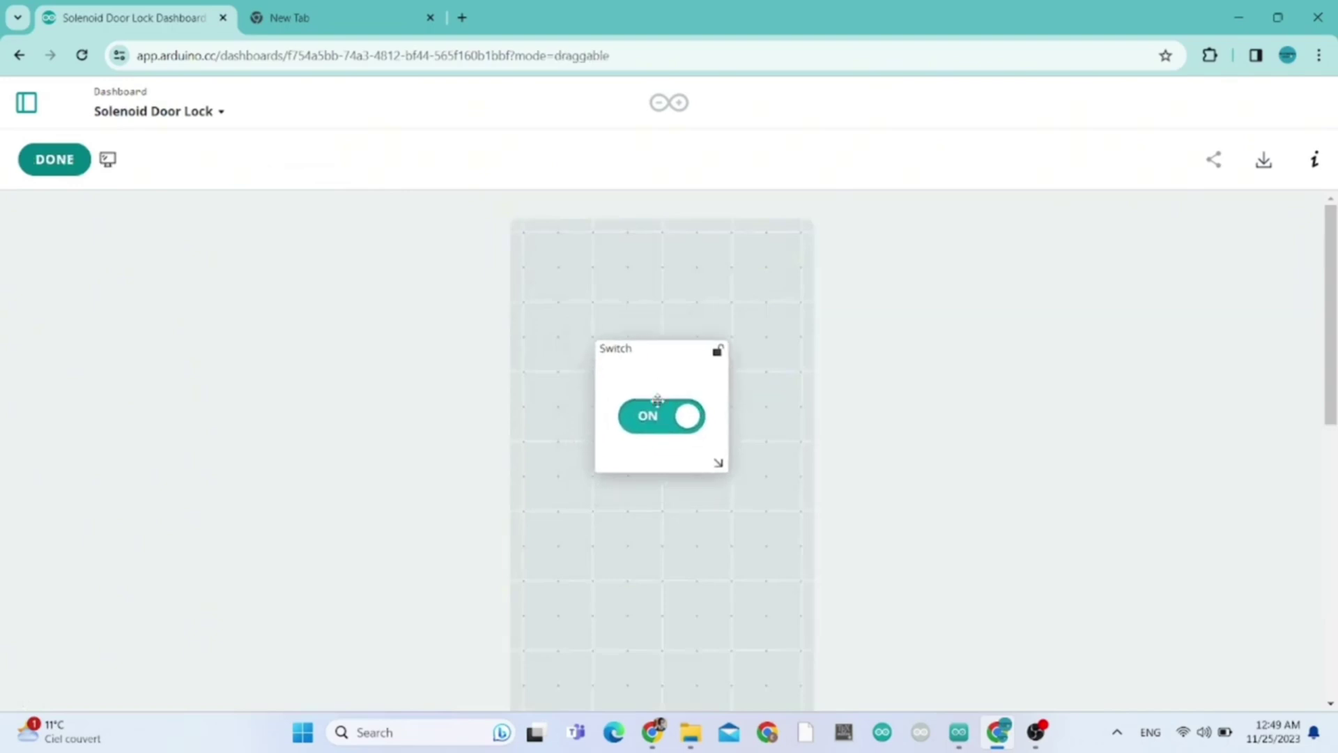
pyautogui.moveTo(717, 460); pyautogui.dragTo(795, 467)
pyautogui.moveTo(621, 382); pyautogui.dragTo(556, 379)
pyautogui.moveTo(718, 462); pyautogui.dragTo(845, 460)
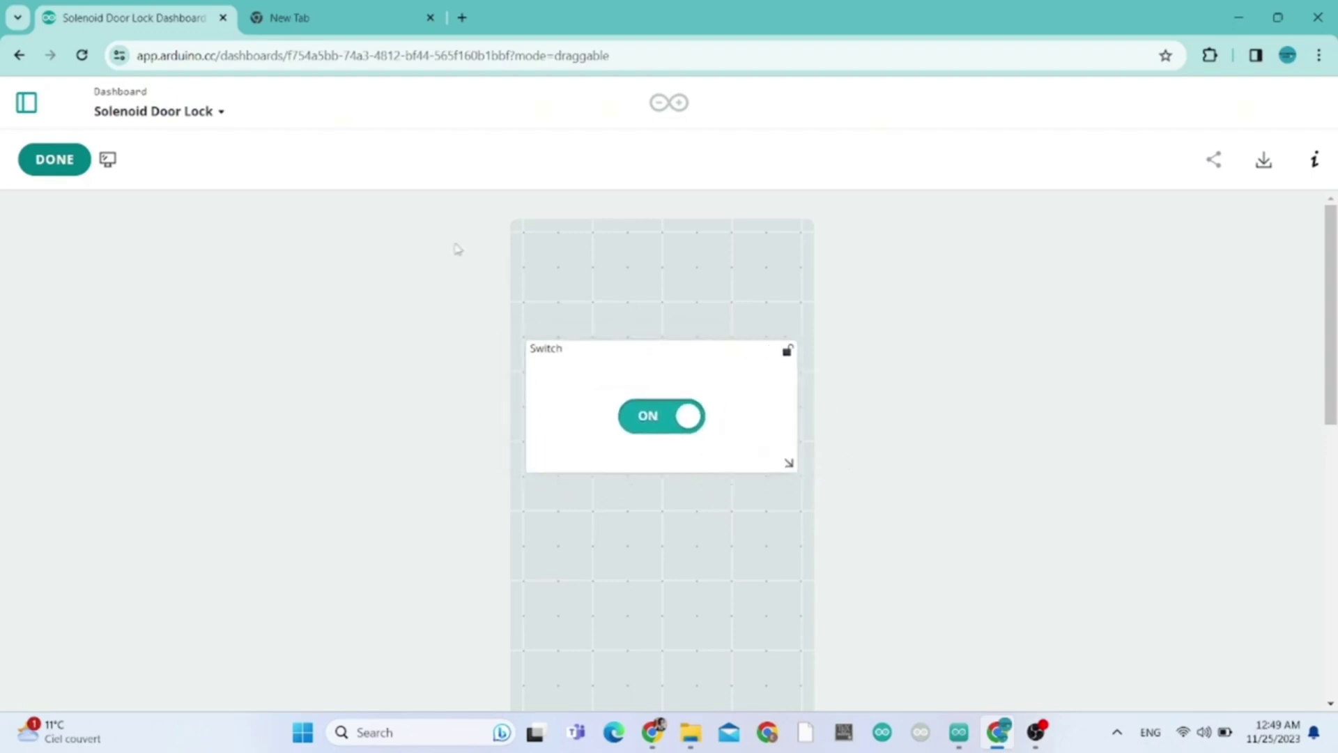
pyautogui.click(62, 160)
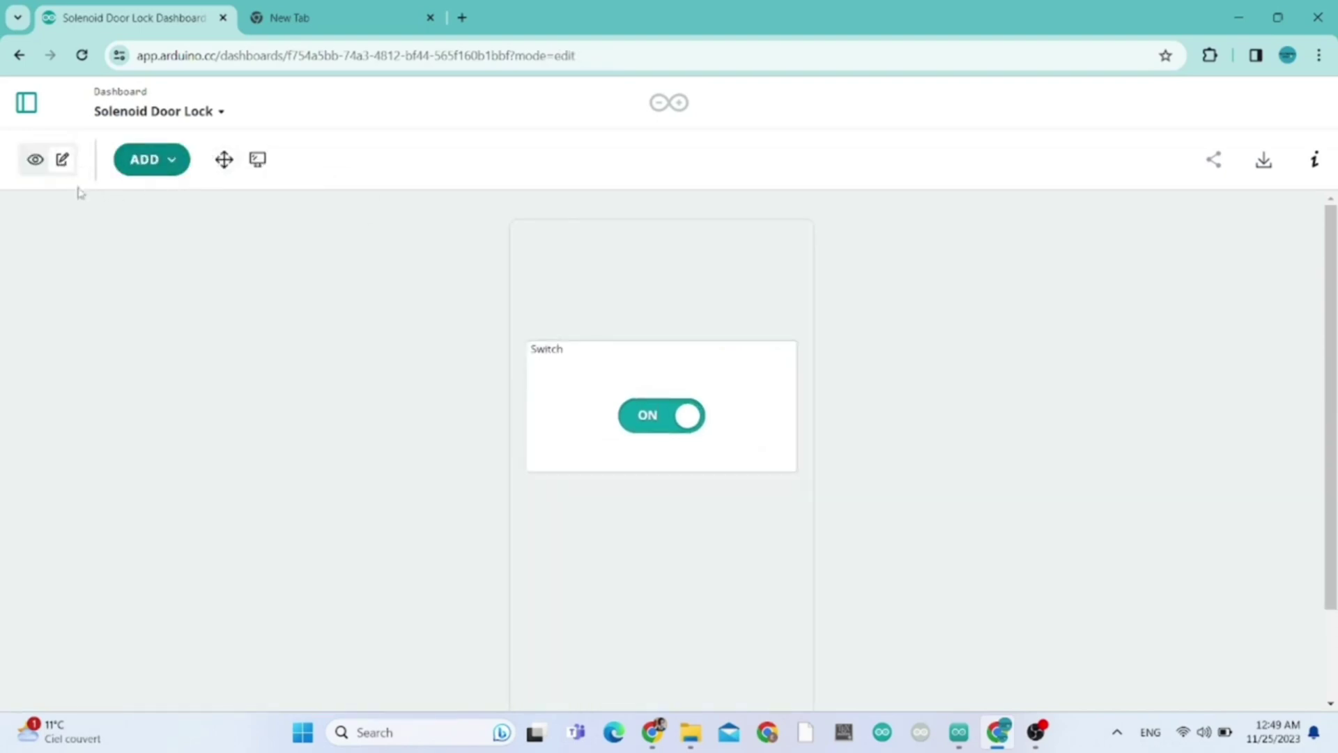
# Step: Return to the Things list and open the sketch of the Iot Solenoid Door Lock Thing
pyautogui.click(26, 104)
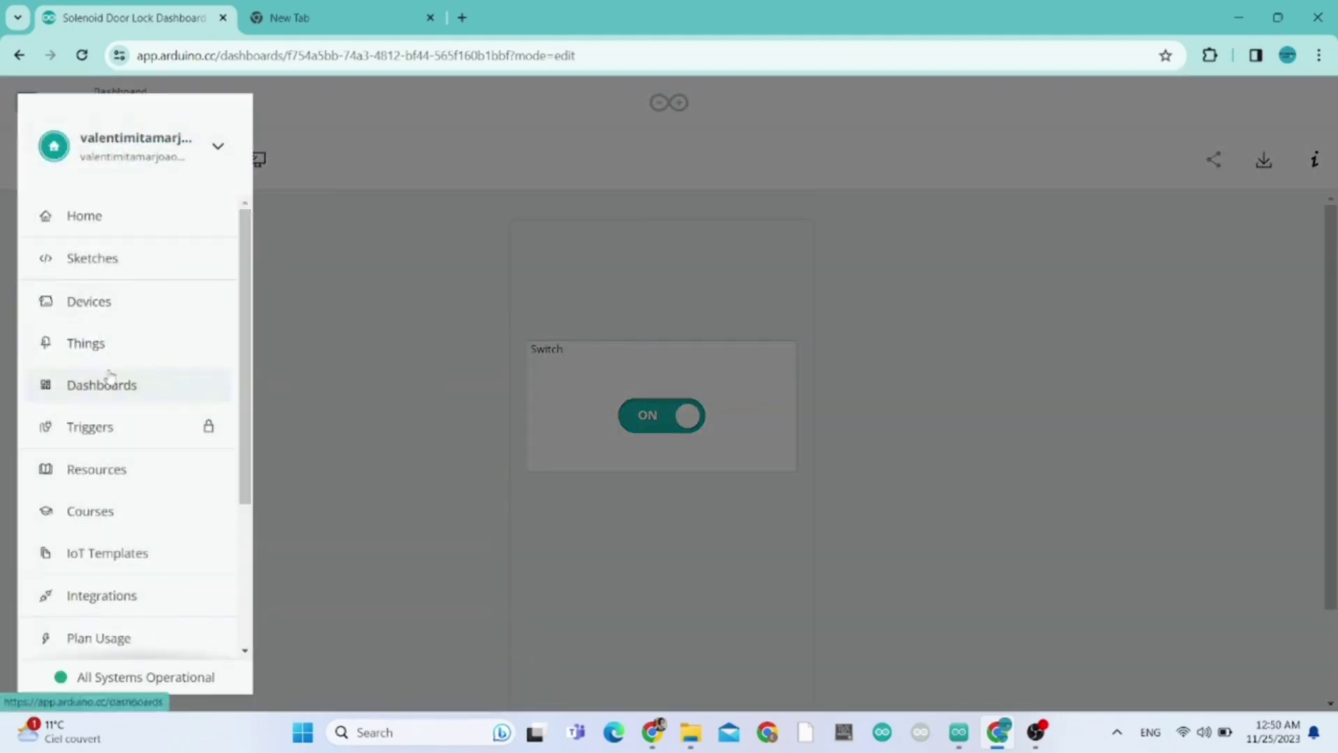
pyautogui.click(146, 361)
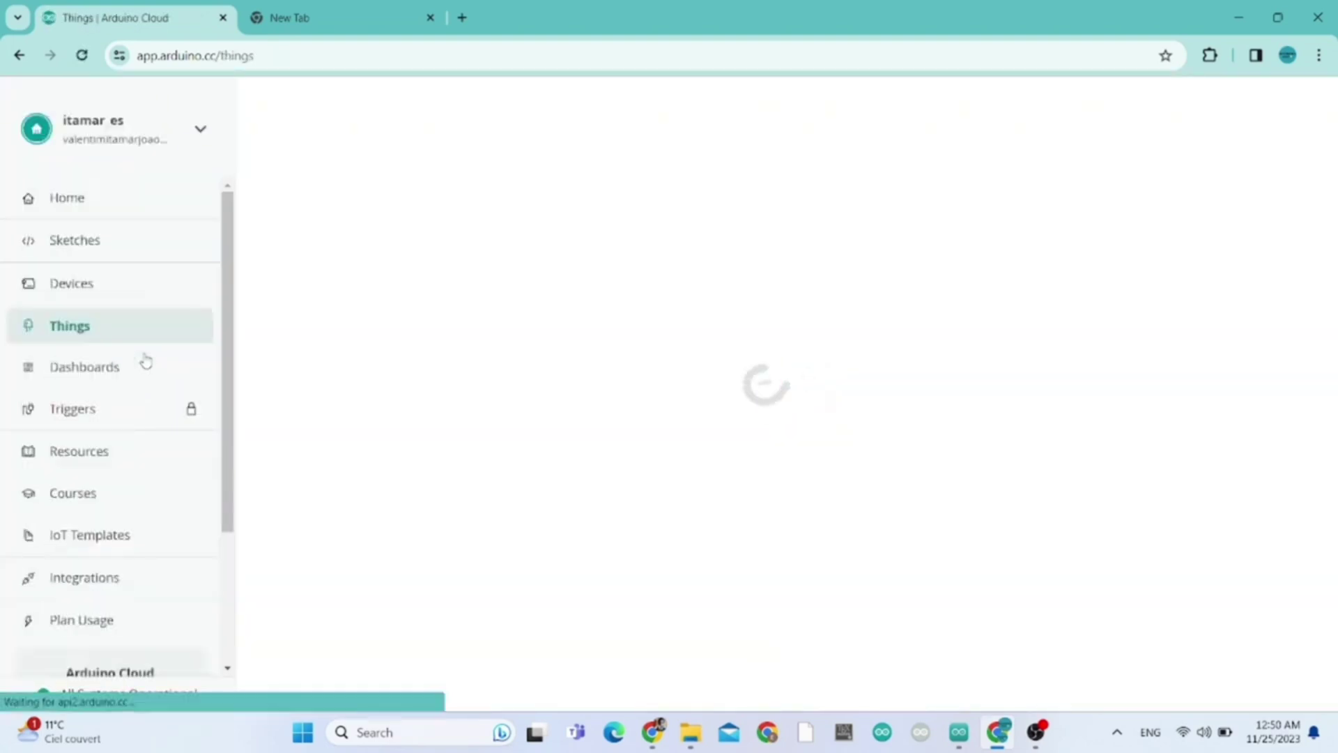
pyautogui.click(461, 272)
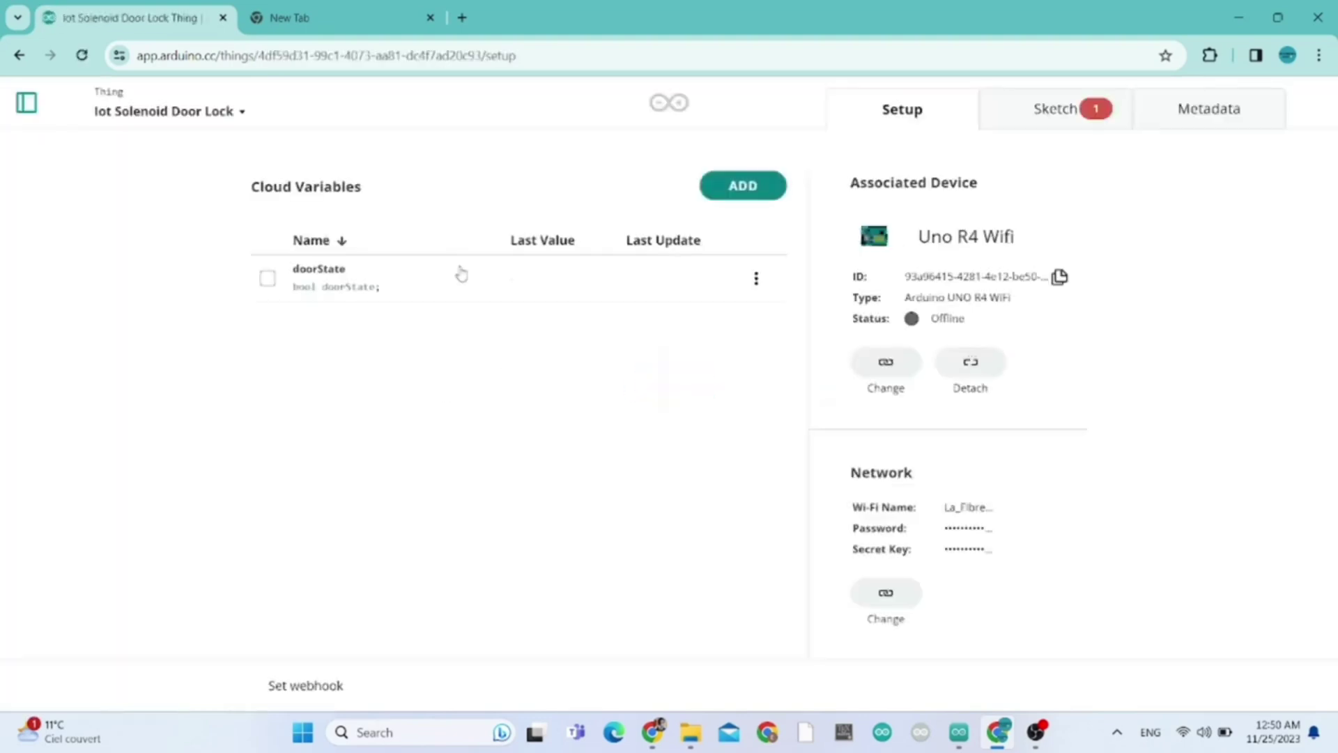
pyautogui.click(1019, 122)
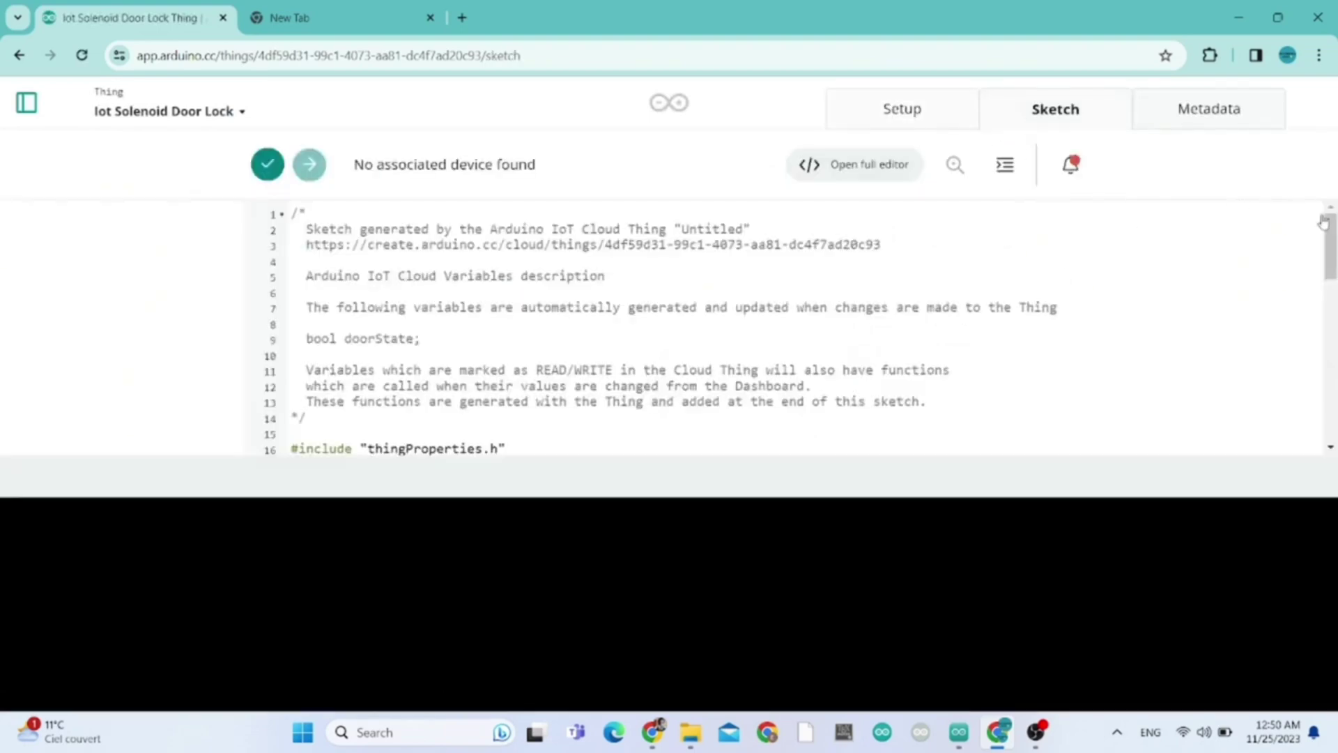
# Step: Add the line "#define door 13" to the sketch below the thingProperties.h include
pyautogui.scroll(-3, 611, 286)
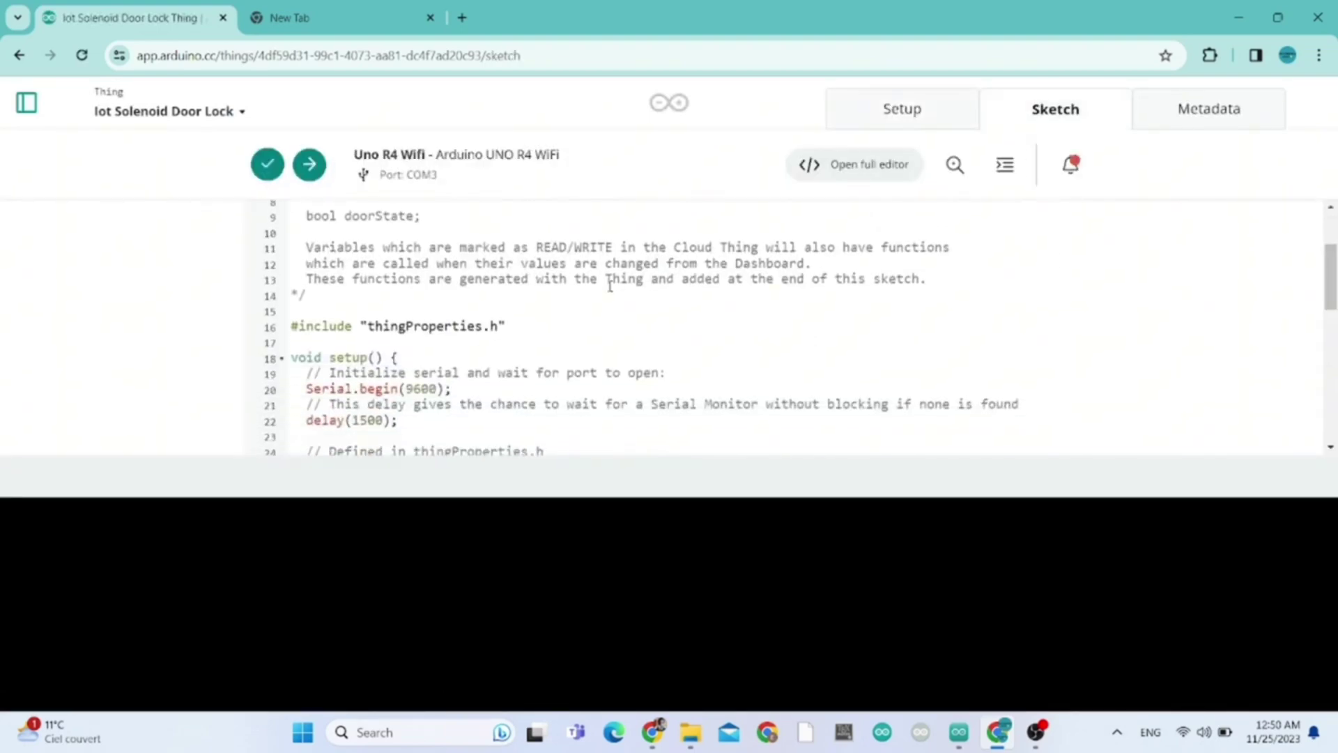
pyautogui.click(332, 347)
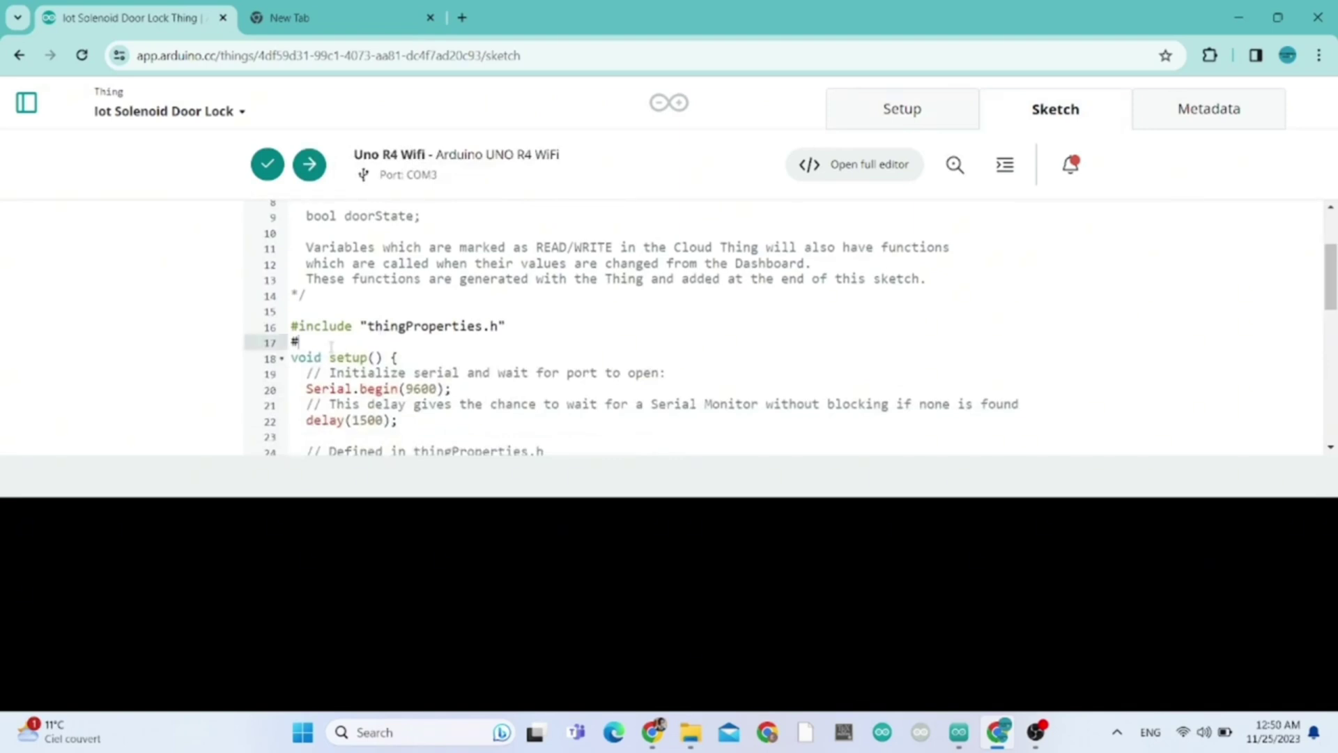
pyautogui.write('#define door 13')
pyautogui.press('capslock')
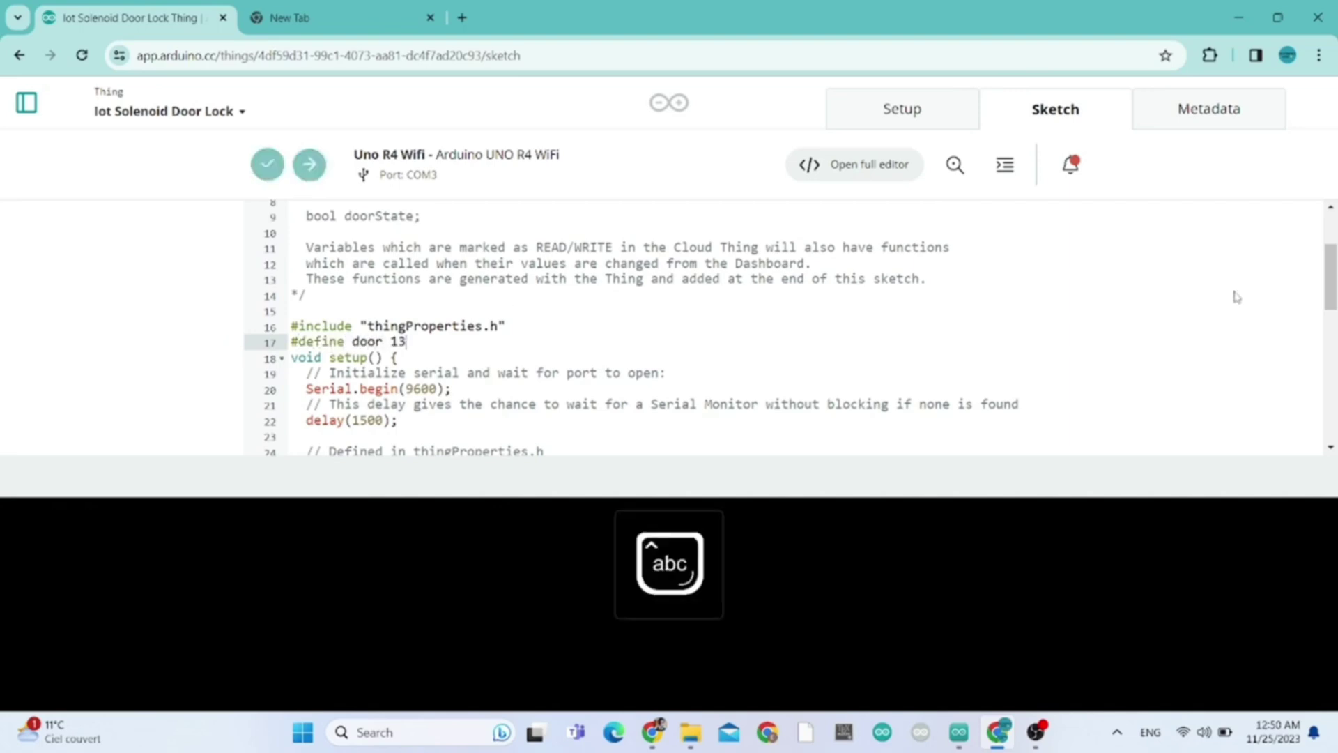
pyautogui.moveTo(1330, 275); pyautogui.dragTo(1329, 373)
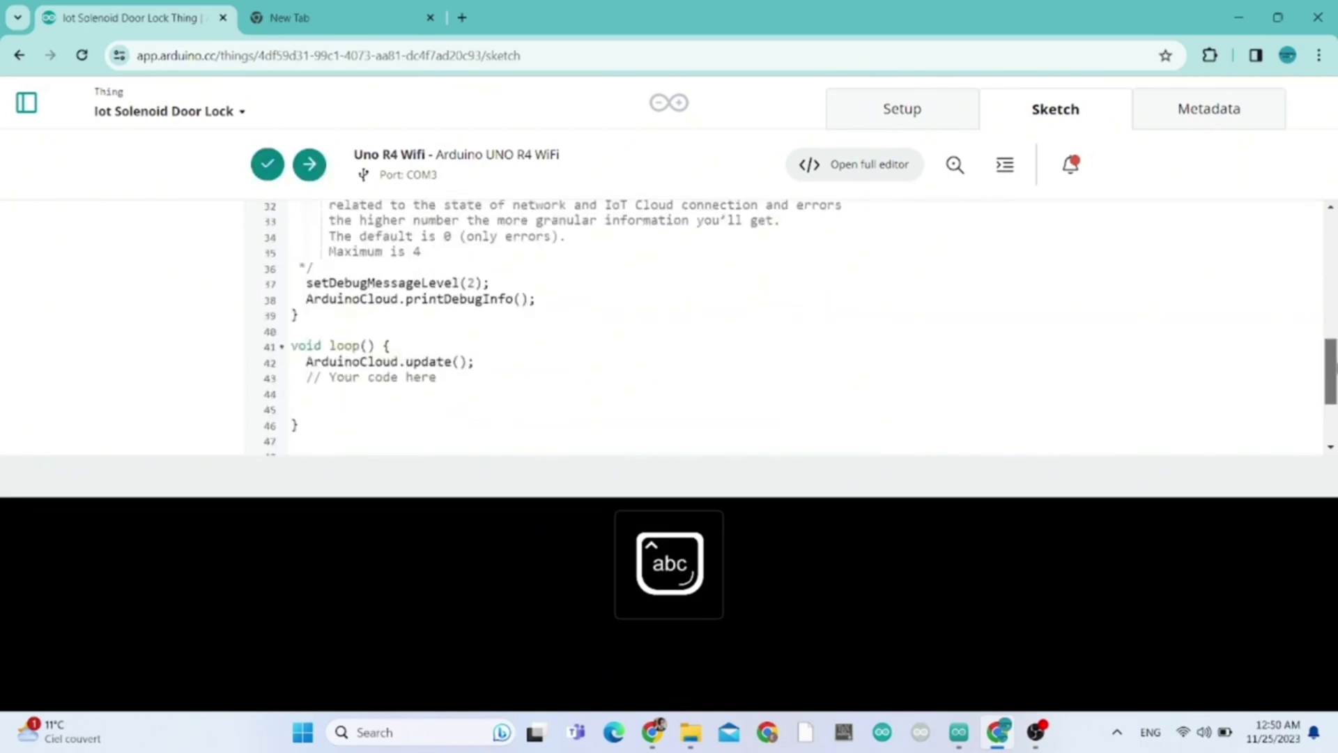
# Step: Add the line "pinMode(door, OUTPUT);" at the end of setup(), below ArduinoCloud.printDebugInfo()
pyautogui.click(560, 296)
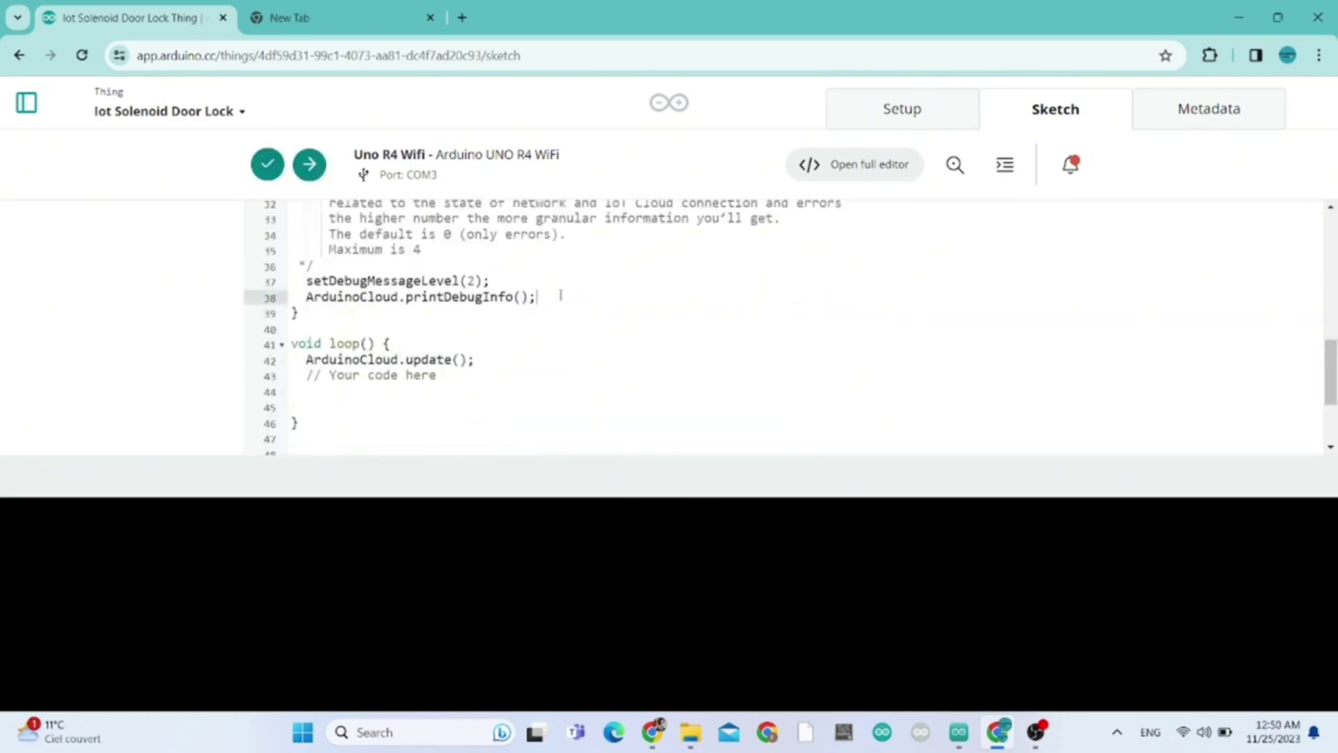
pyautogui.press('Return')
pyautogui.write('pinM')
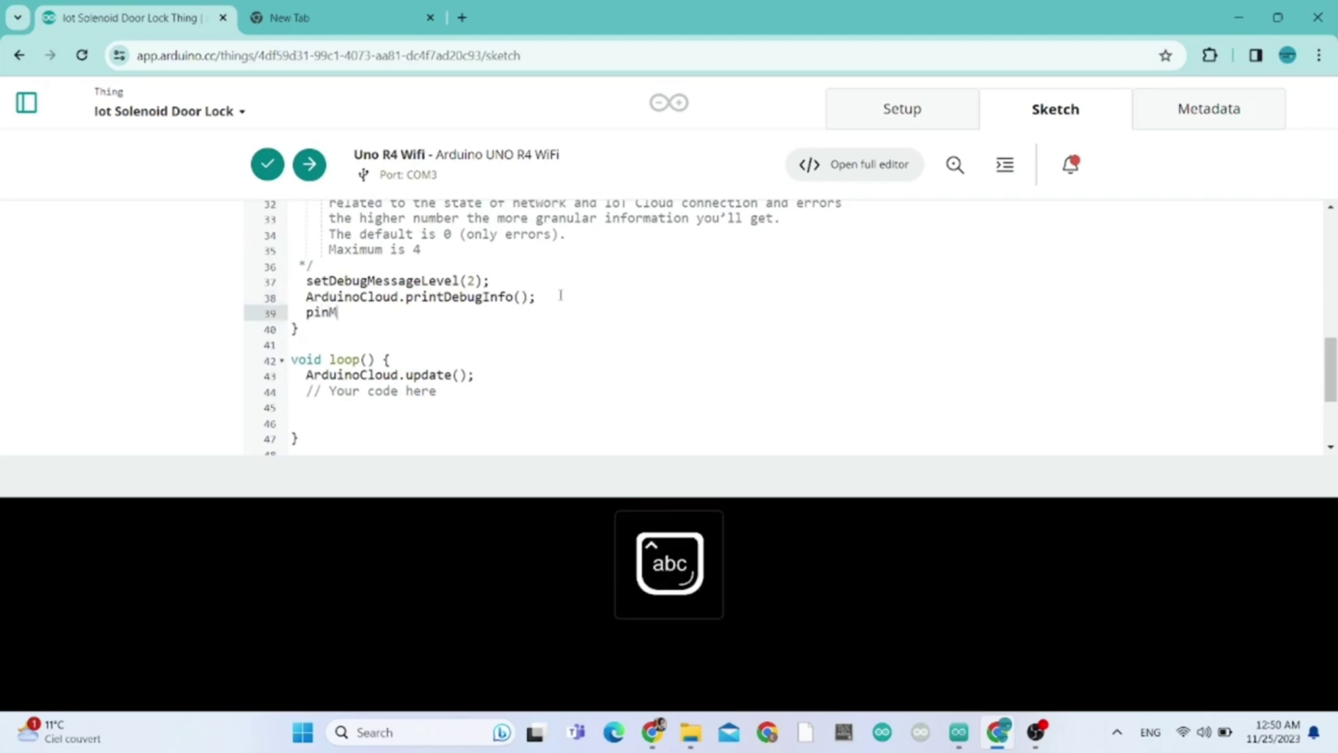
pyautogui.write('ode(door,')
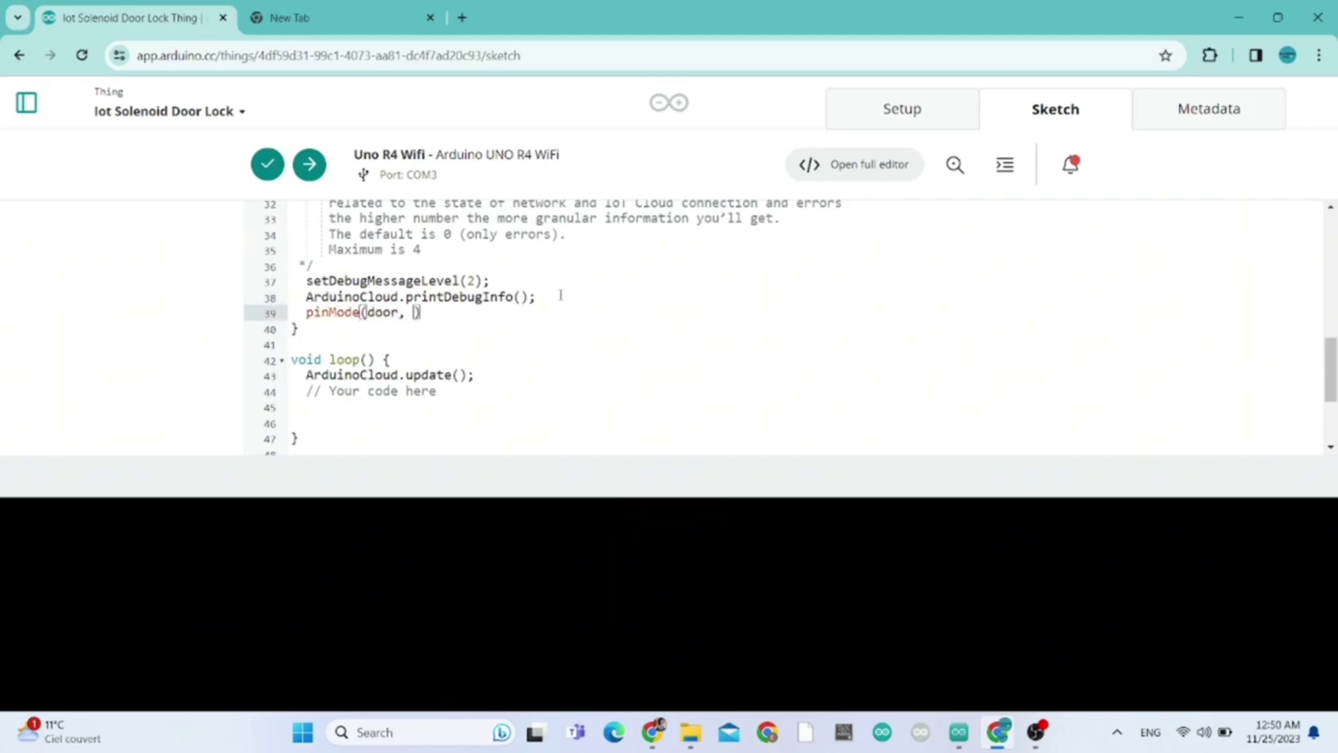
pyautogui.press('capslock')
pyautogui.write('OUTP')
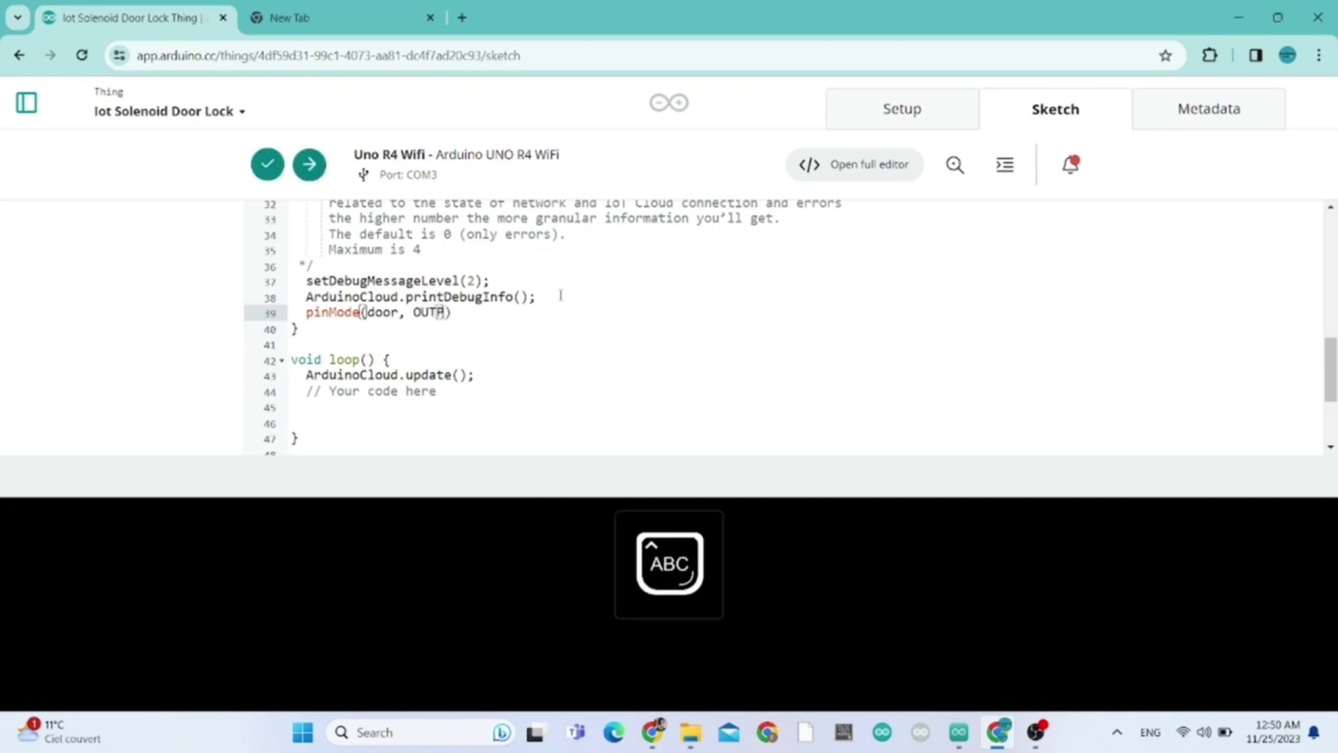
pyautogui.write('UT')
pyautogui.press('capslock')
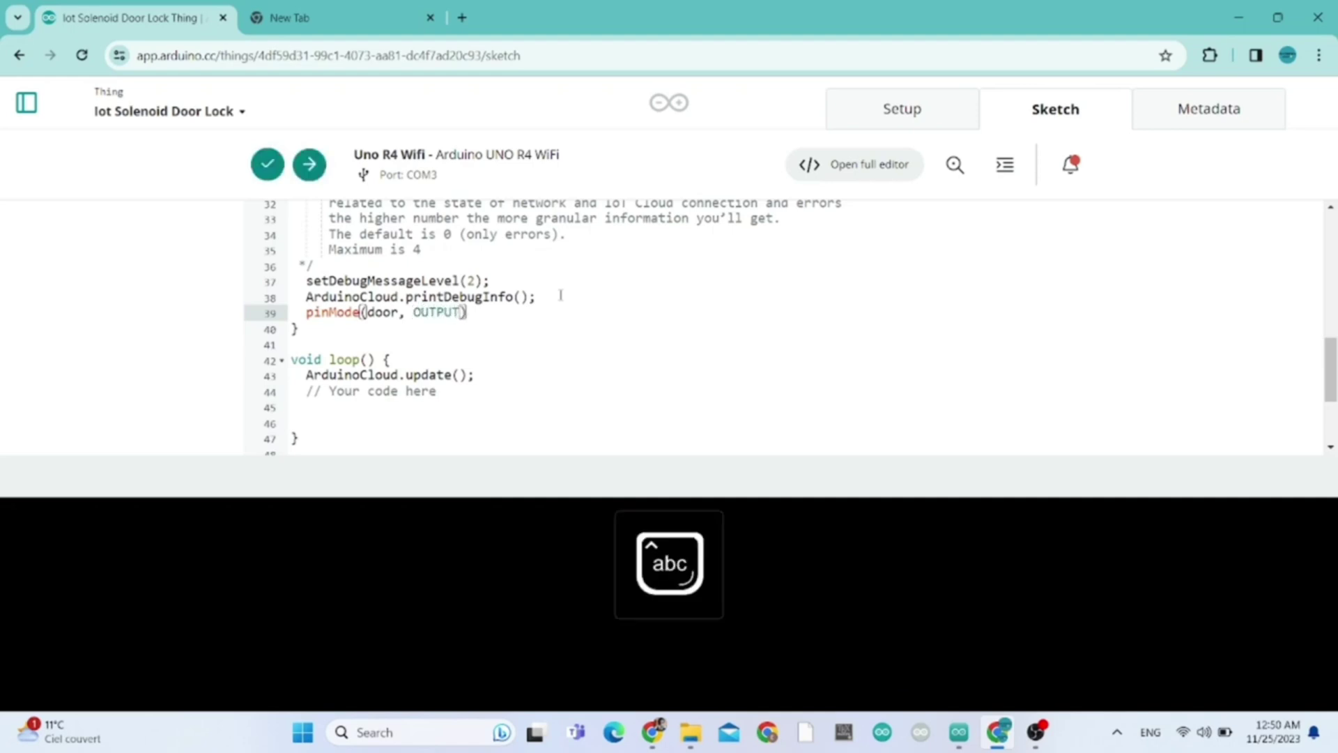
pyautogui.click(515, 298)
pyautogui.click(481, 310)
pyautogui.write(';')
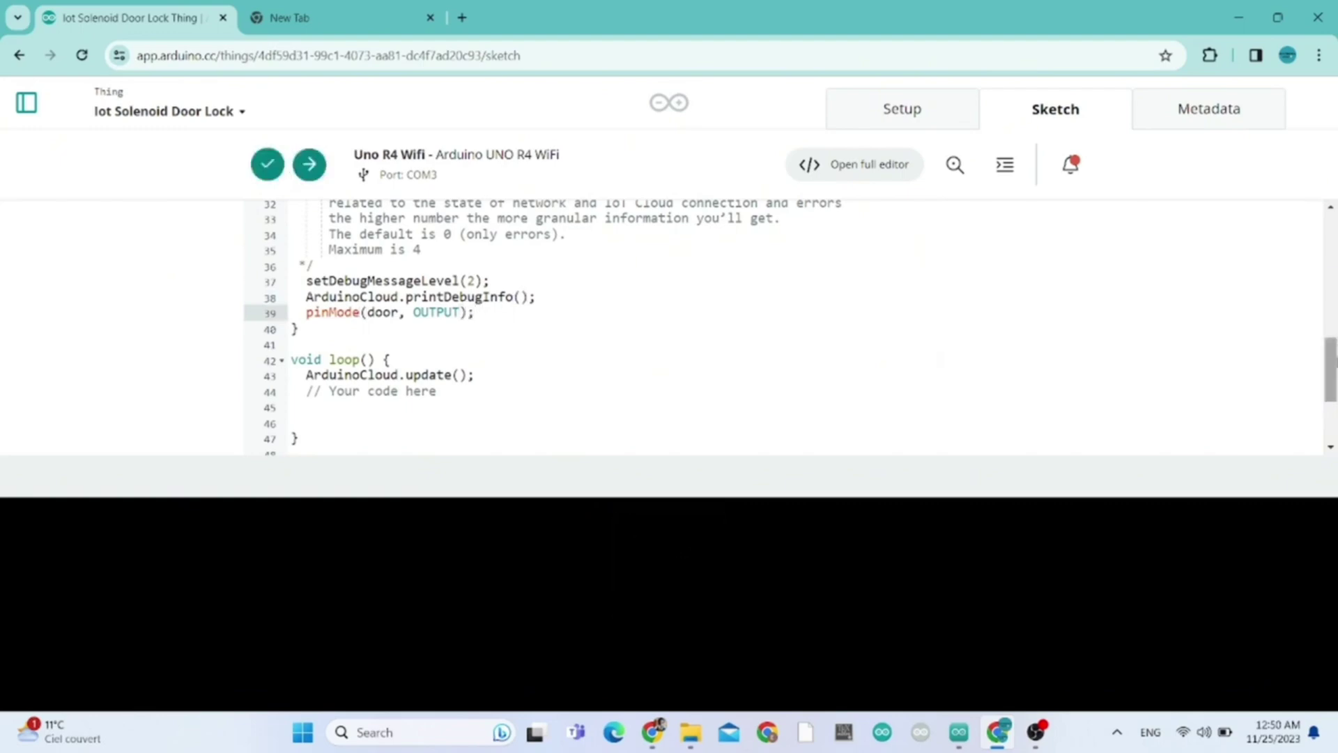
# Step: Examine the doorState variable in the sketch's header comment and the body of the onDoorStateChange() function
pyautogui.scroll(5, 697, 327)
pyautogui.scroll(-5, 697, 328)
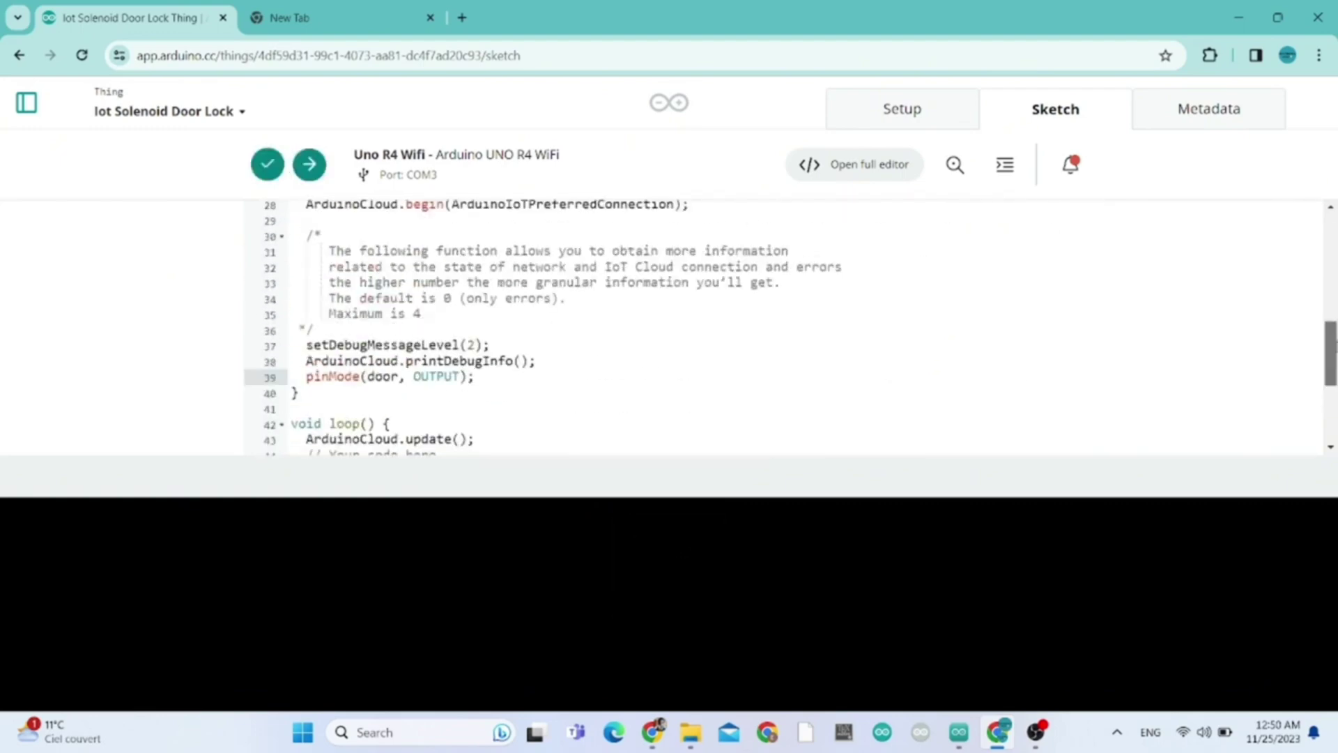
pyautogui.scroll(5, 793, 276)
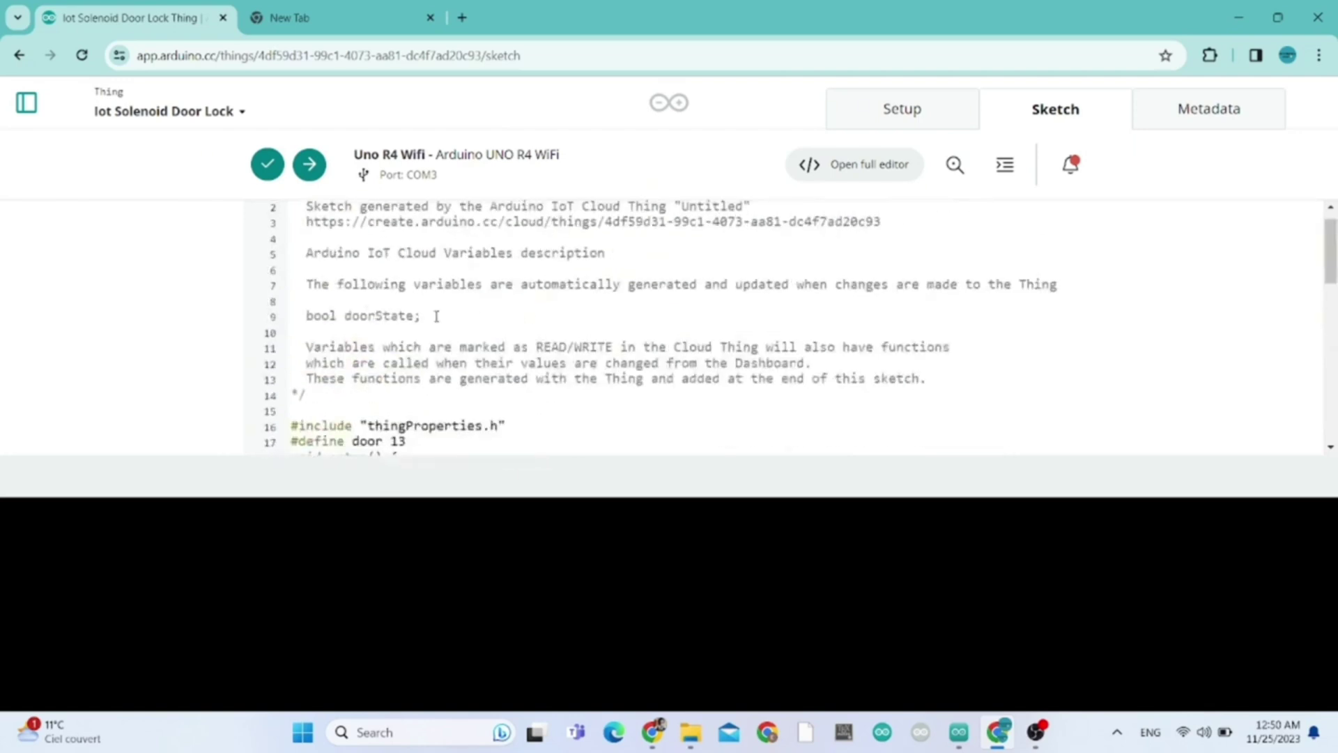
pyautogui.click(364, 315)
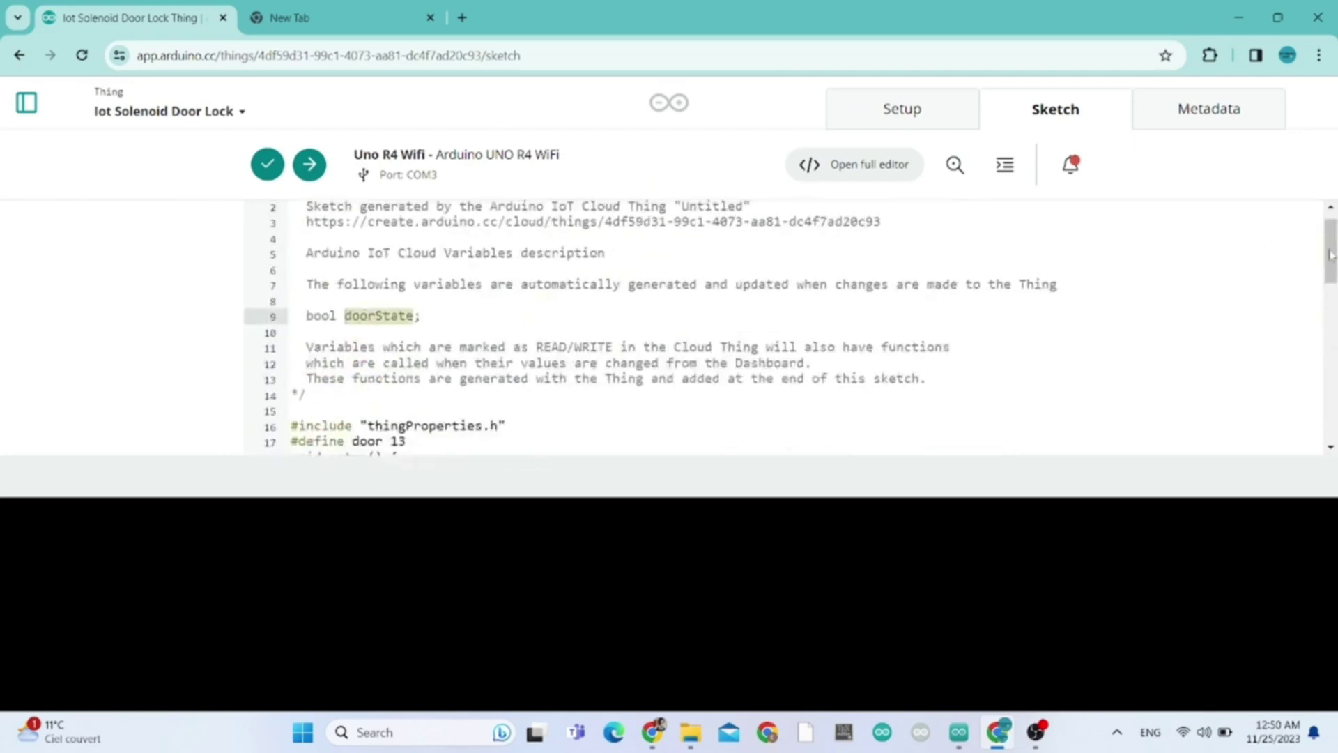
pyautogui.moveTo(1329, 254); pyautogui.dragTo(1329, 410)
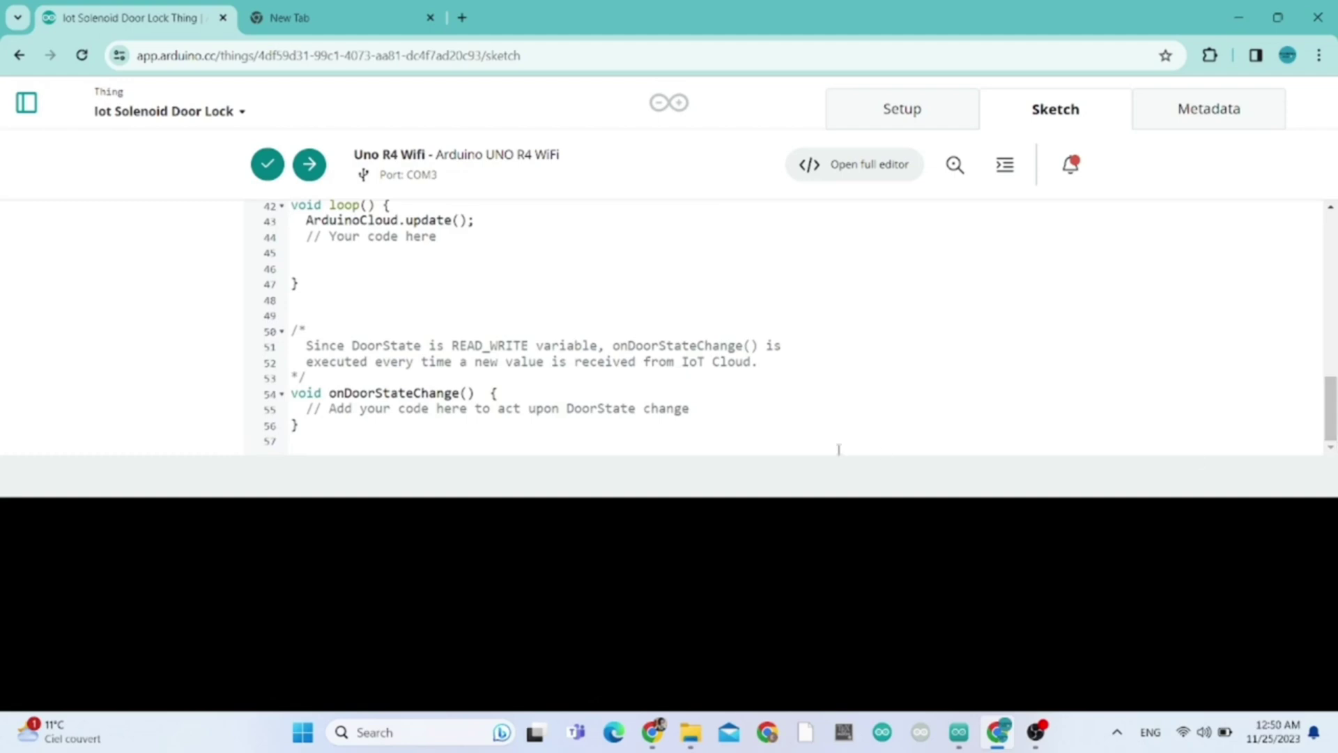
pyautogui.click(748, 410)
pyautogui.moveTo(712, 418); pyautogui.dragTo(712, 425)
pyautogui.click(462, 422)
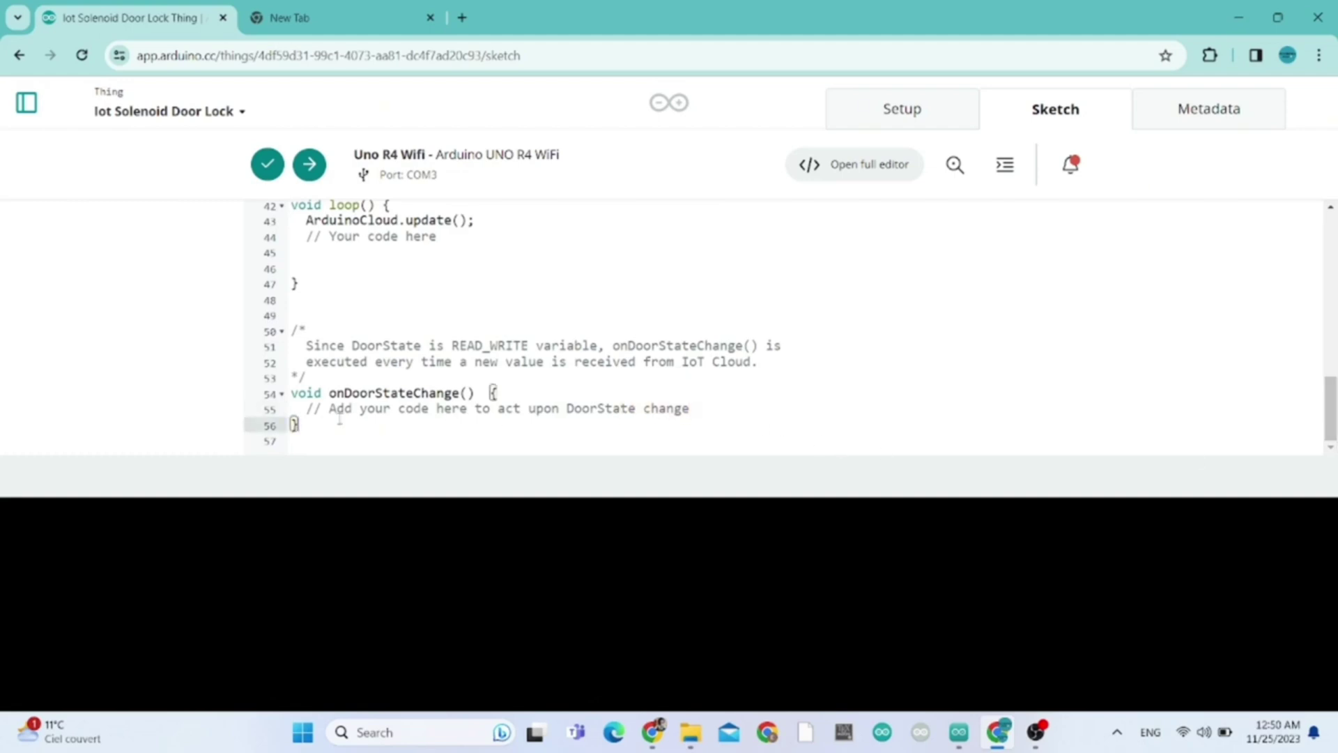
pyautogui.moveTo(339, 419); pyautogui.dragTo(288, 407)
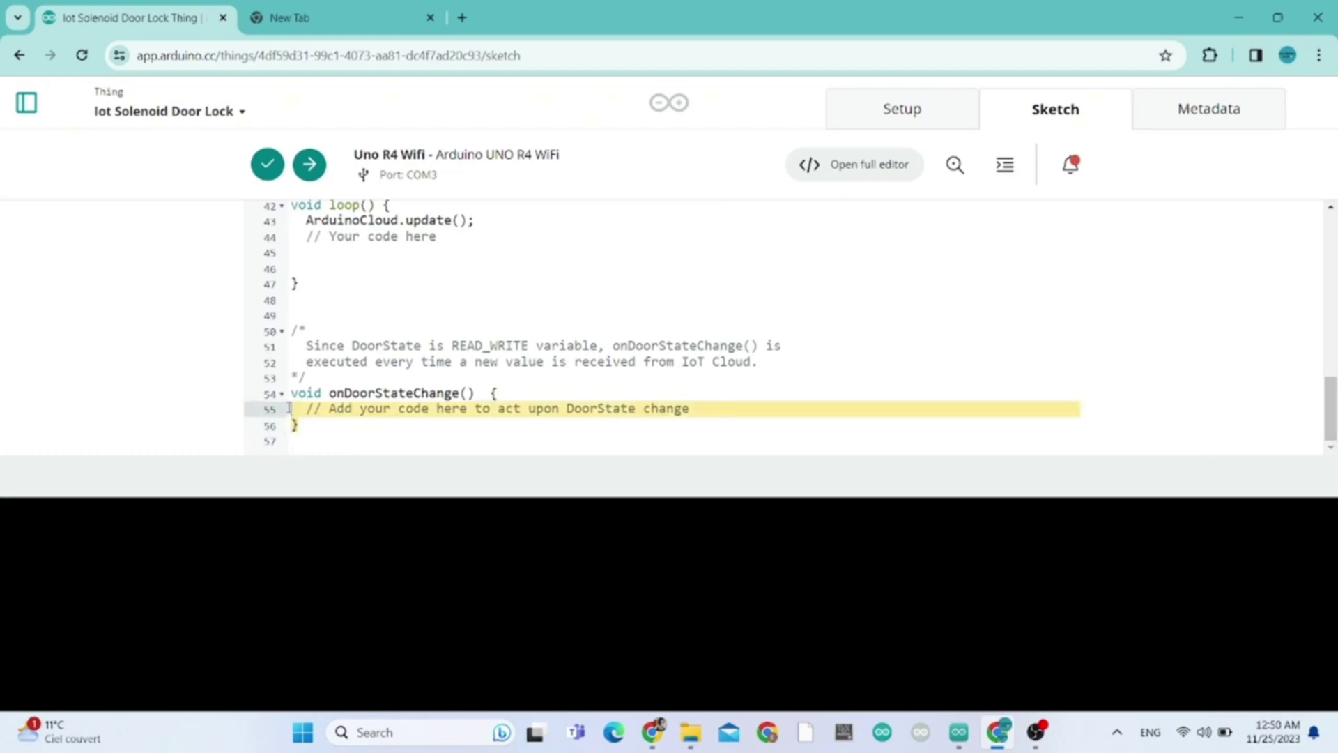
# Step: Add an if block with the condition "doorState == 1" below the comment inside onDoorStateChange()
pyautogui.click(756, 406)
pyautogui.press('Return')
pyautogui.write('if')
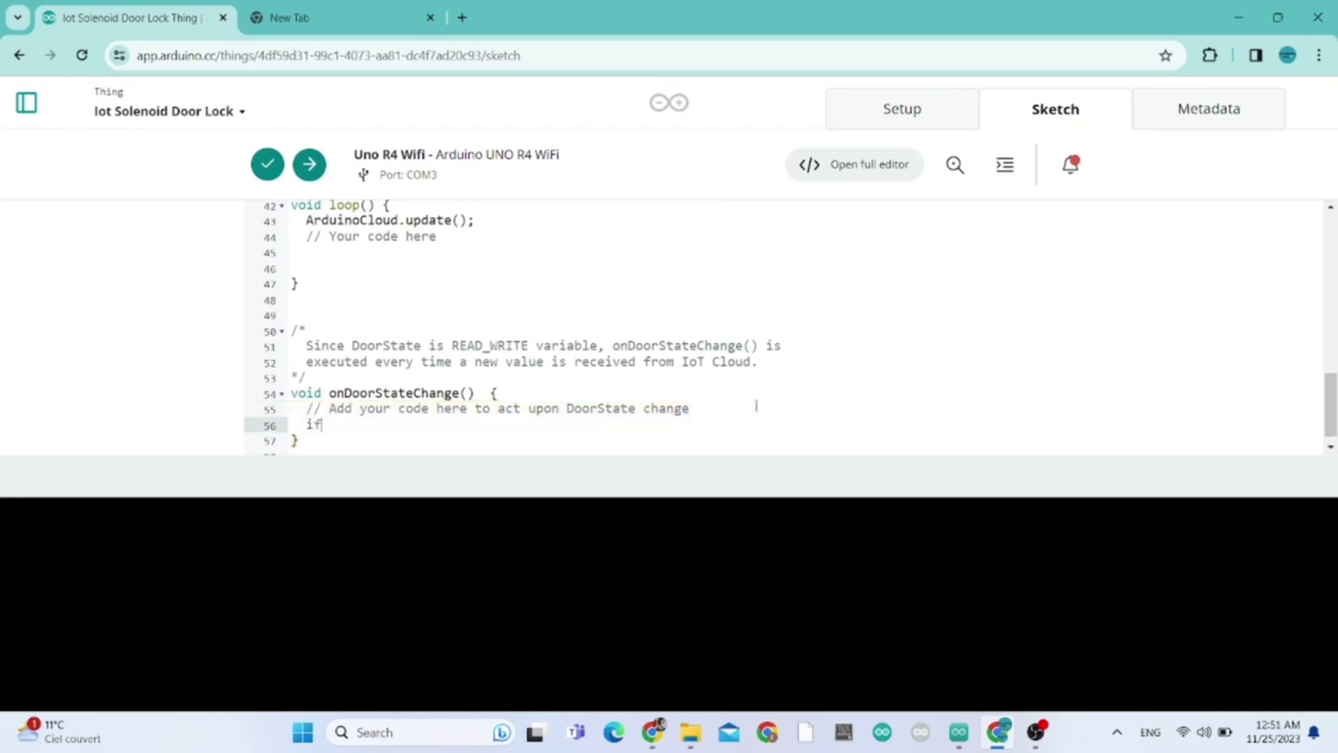
pyautogui.write('(doorS')
pyautogui.write('tate ==')
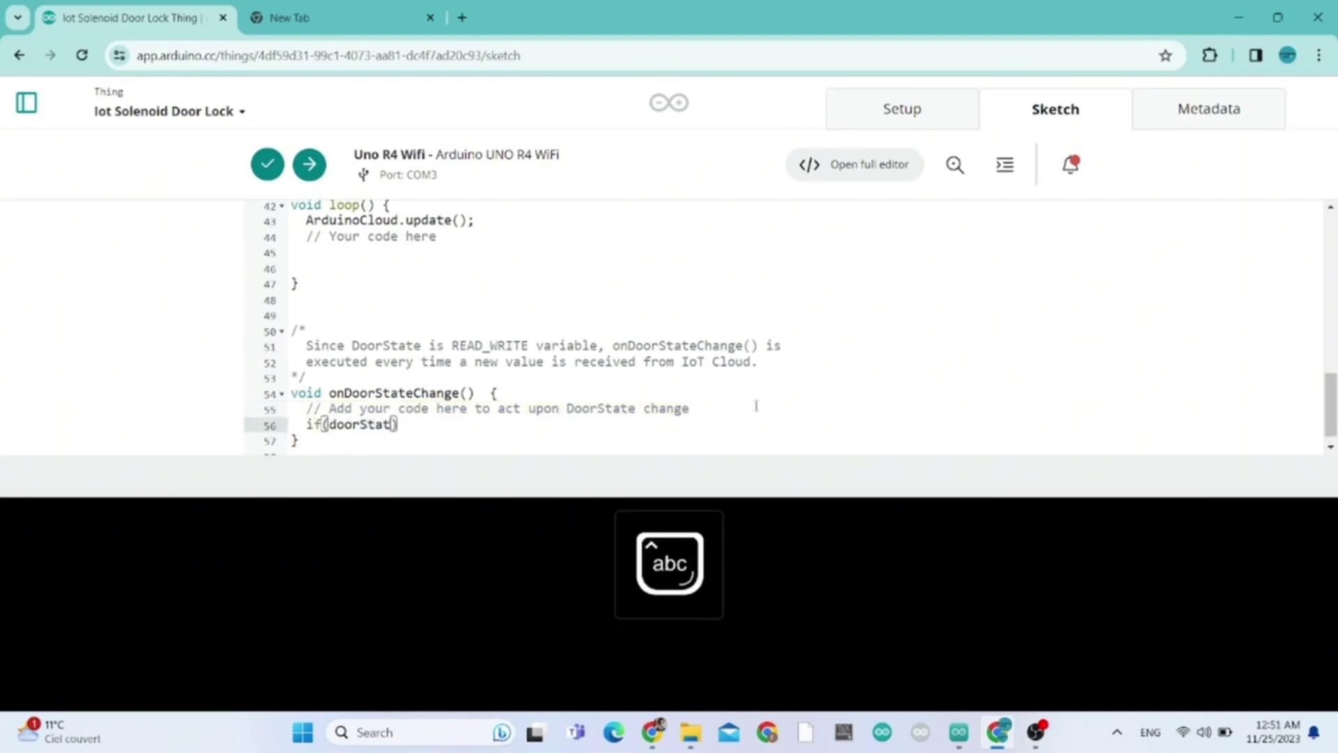
pyautogui.write(' 1){}')
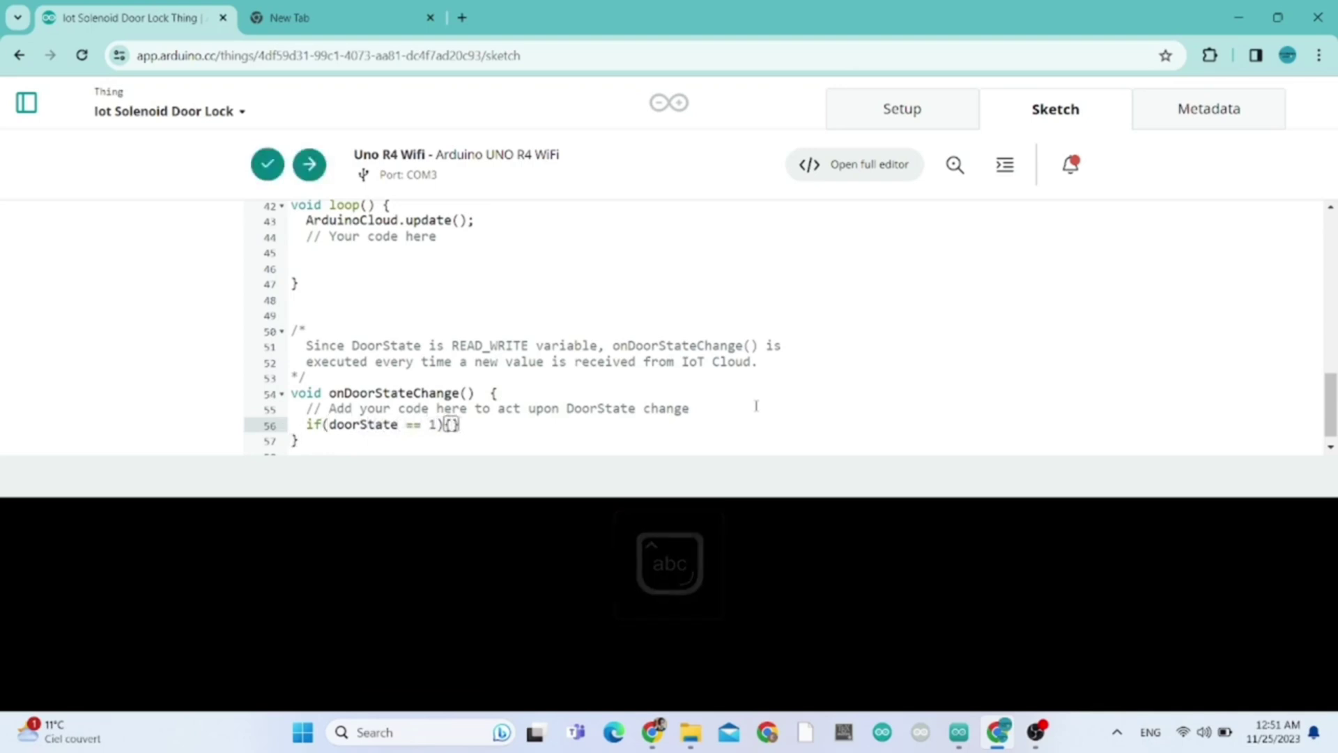
# Step: Write a digitalWrite call with door as its first argument on a new line inside the if block
pyautogui.press('Return')
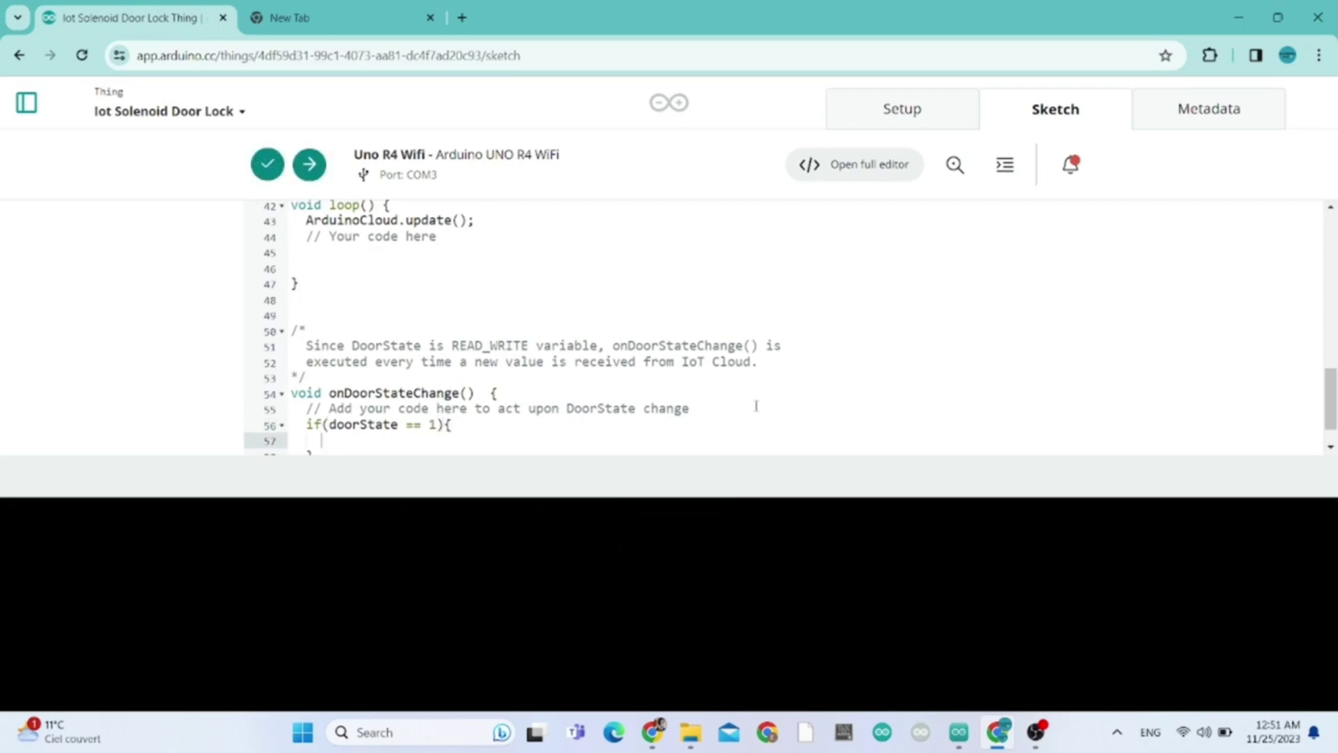
pyautogui.write('digitalWr')
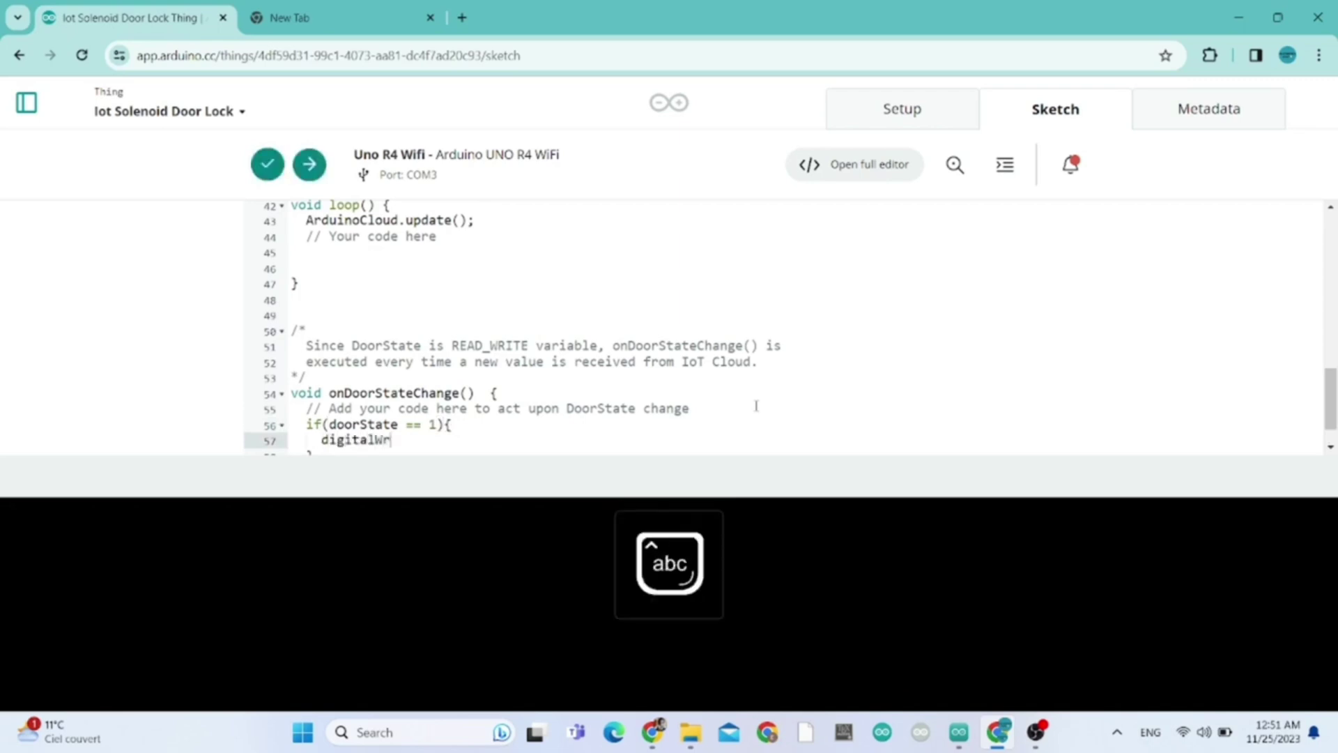
pyautogui.write('ite(door,')
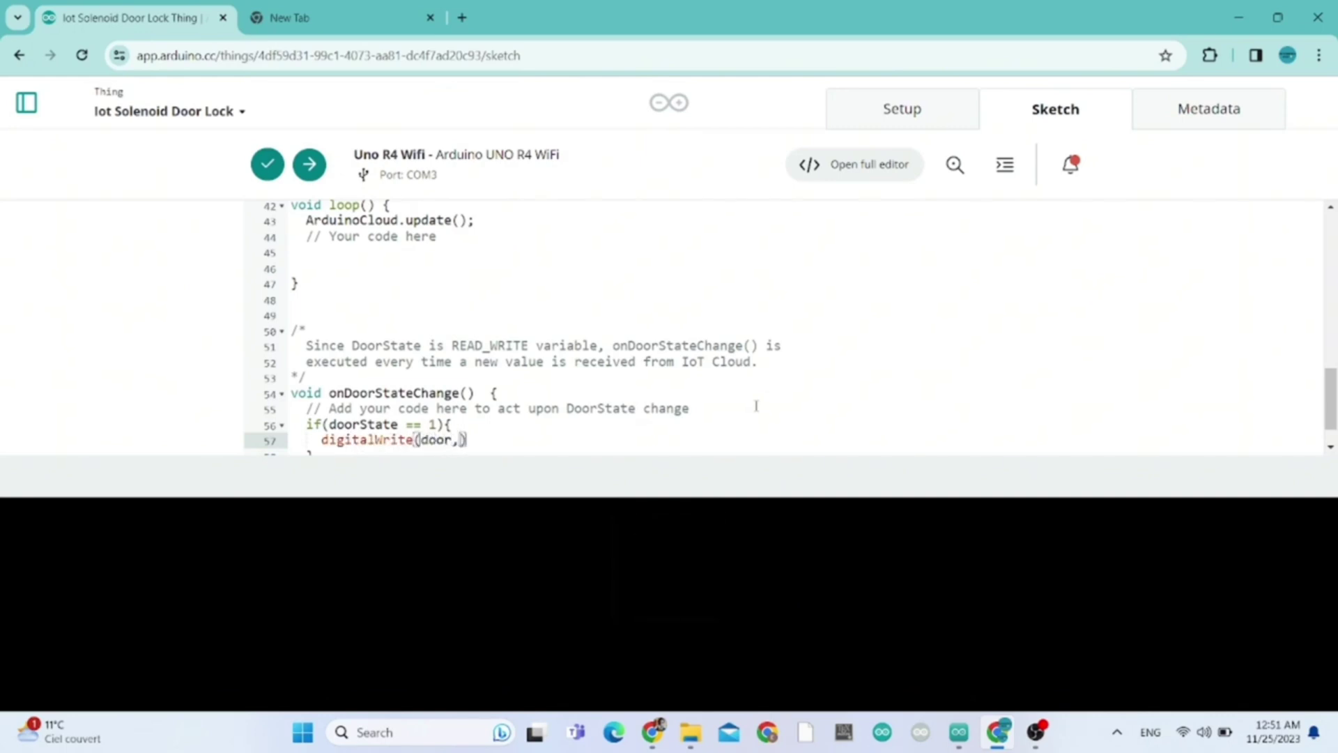